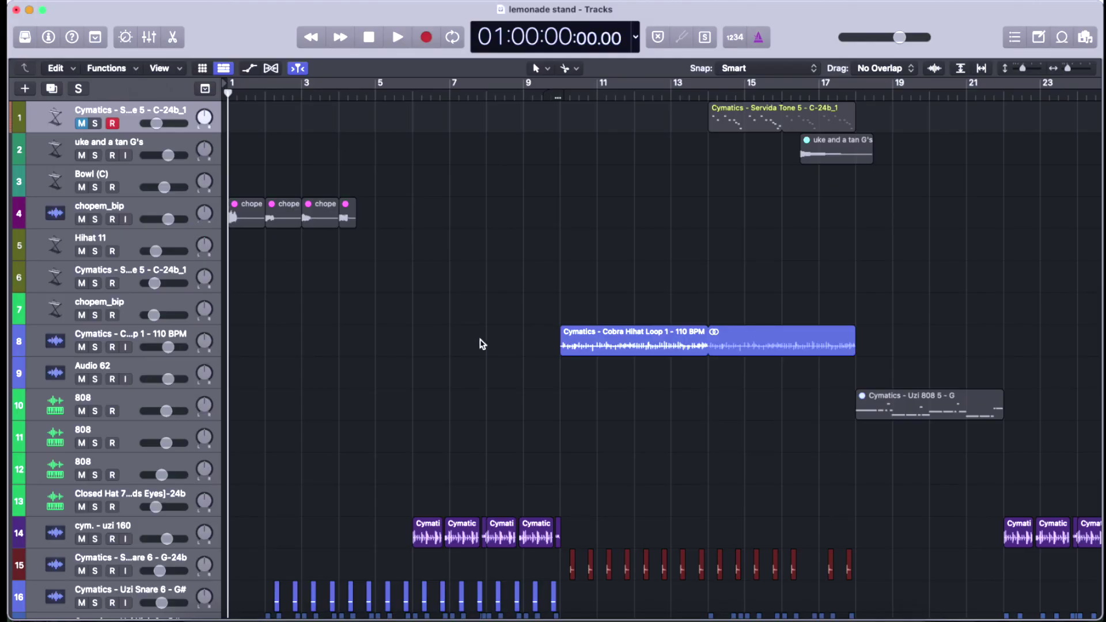
- Solo the main UKE 1 and UKE 2 tracks and play their regions together from the start of the song
{"action": "scroll", "coordinate": [501, 372], "scroll_direction": "down", "scroll_amount": 15}
{"action": "scroll", "coordinate": [501, 370], "scroll_direction": "up", "scroll_amount": 2}
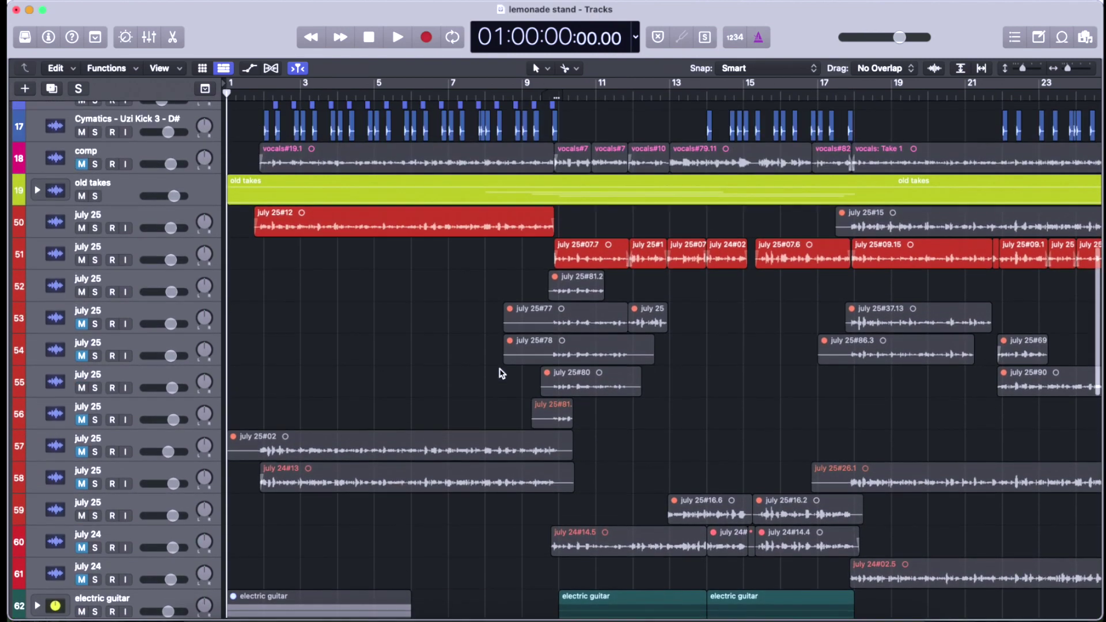
{"action": "scroll", "coordinate": [412, 366], "scroll_direction": "up", "scroll_amount": 2}
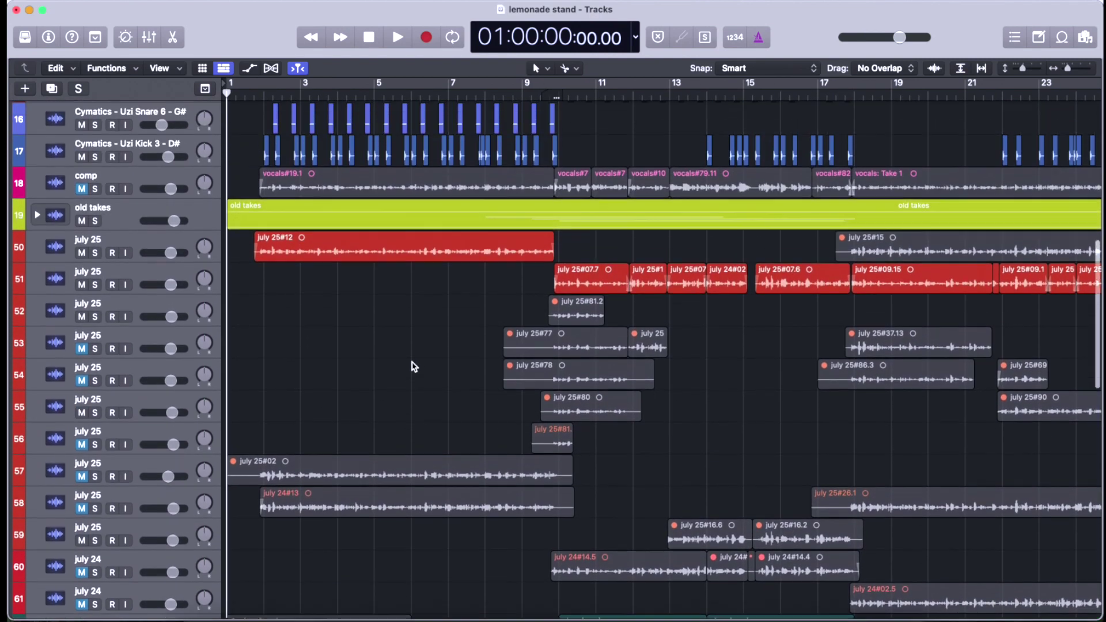
{"action": "scroll", "coordinate": [425, 414], "scroll_direction": "down", "scroll_amount": 10}
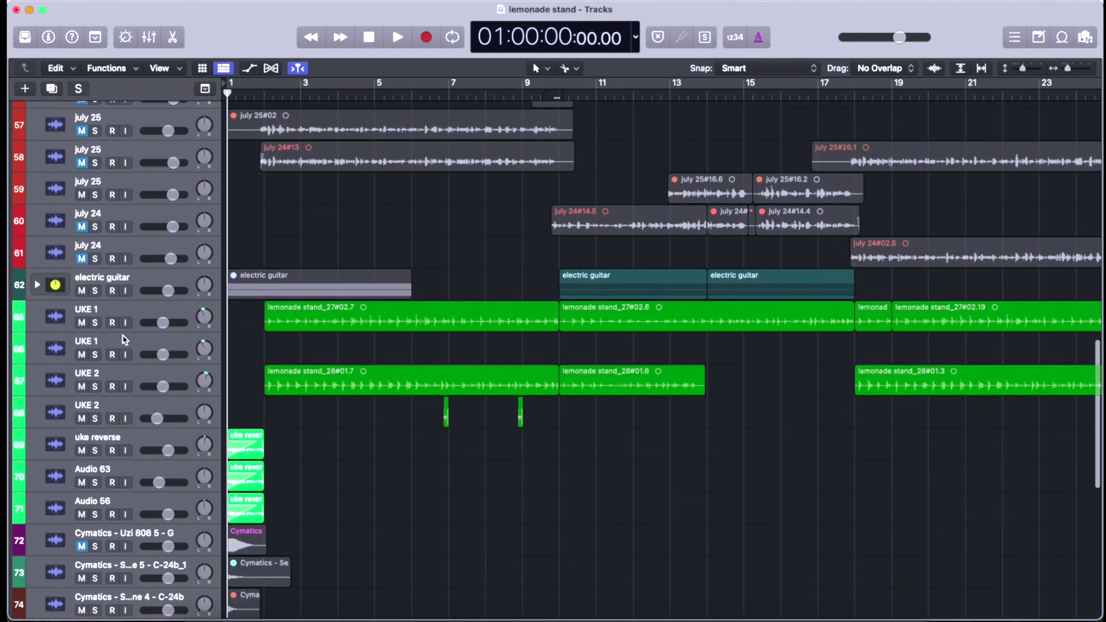
{"action": "left_click", "coordinate": [95, 323]}
{"action": "left_click", "coordinate": [95, 386]}
{"action": "key", "text": "z"}
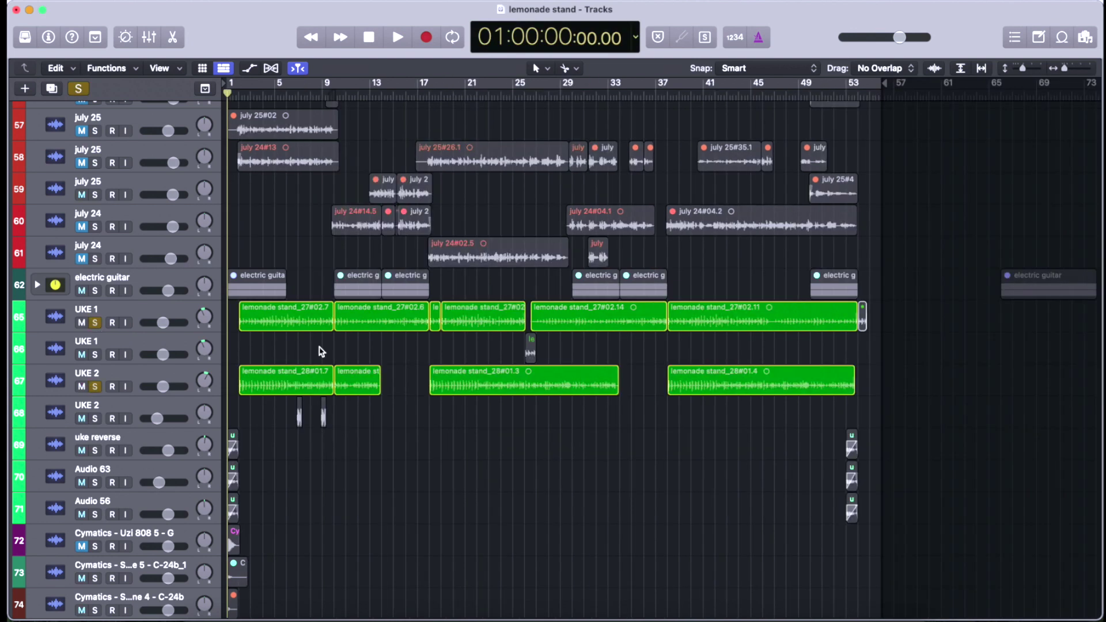
{"action": "key", "text": "z"}
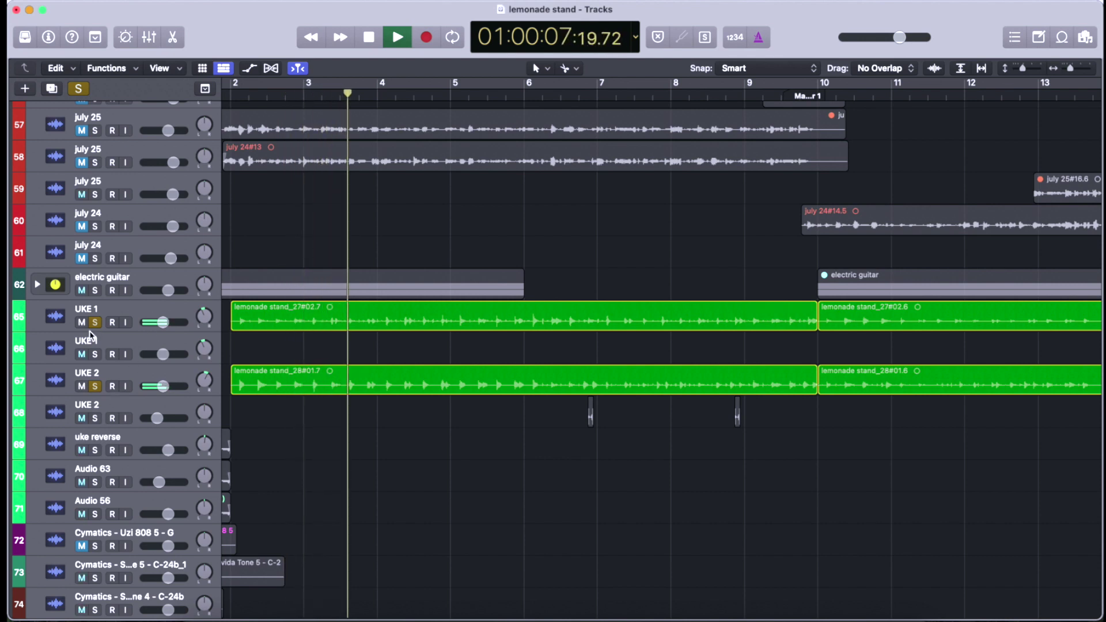
- Listen to UKE 1 and UKE 2 one at a time by switching their solos, stop playback and clear the remaining solo
{"action": "left_click", "coordinate": [96, 386]}
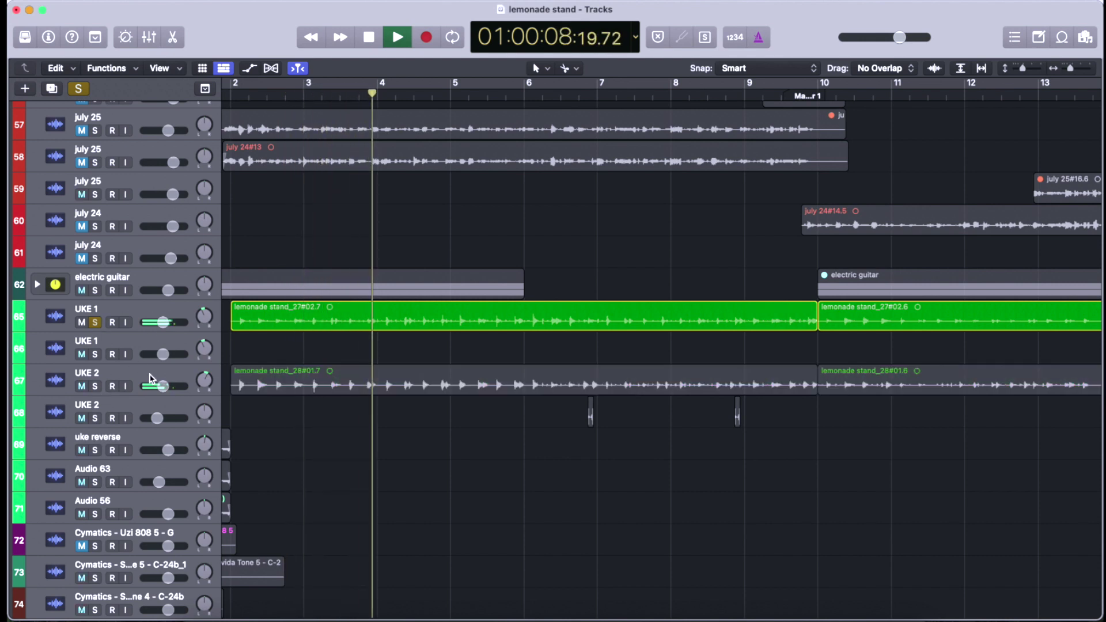
{"action": "left_click", "coordinate": [95, 387]}
{"action": "left_click", "coordinate": [95, 323]}
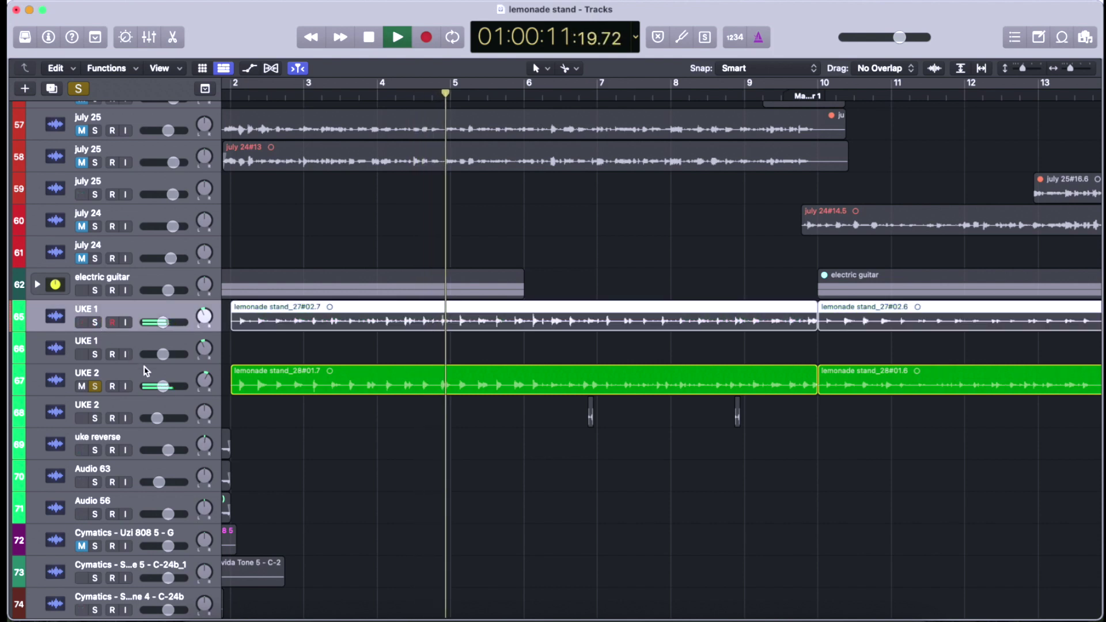
{"action": "key", "text": "space"}
{"action": "left_click", "coordinate": [96, 386]}
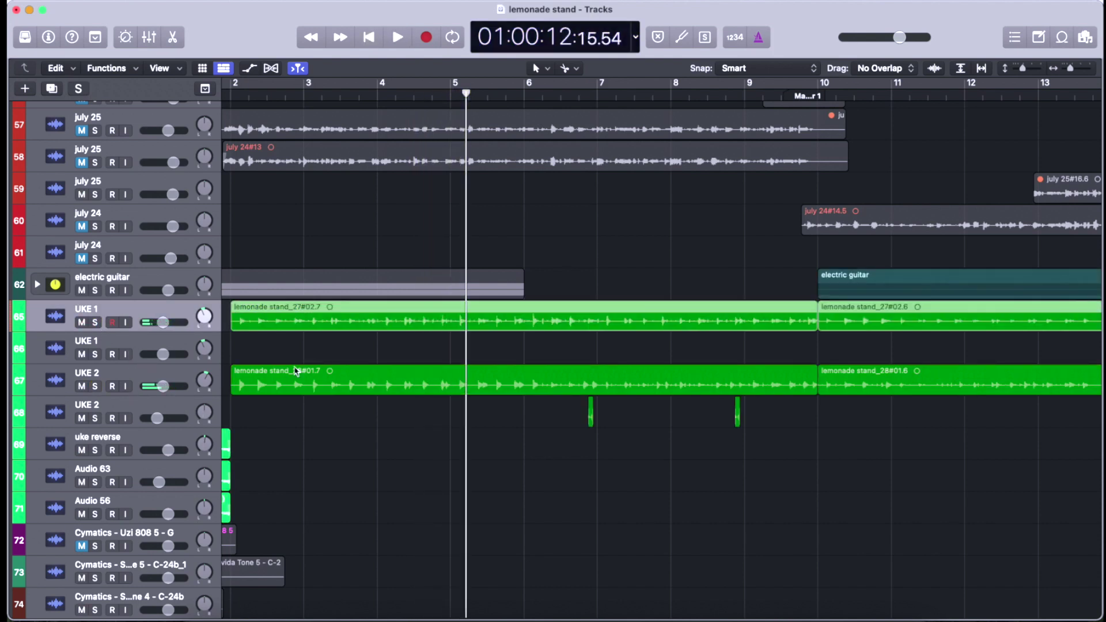
- Examine how the UKE 1 and UKE 2 regions are laid out across the whole arrangement
{"action": "scroll", "coordinate": [420, 424], "scroll_direction": "right", "scroll_amount": 15}
{"action": "scroll", "coordinate": [420, 425], "scroll_direction": "right", "scroll_amount": 15}
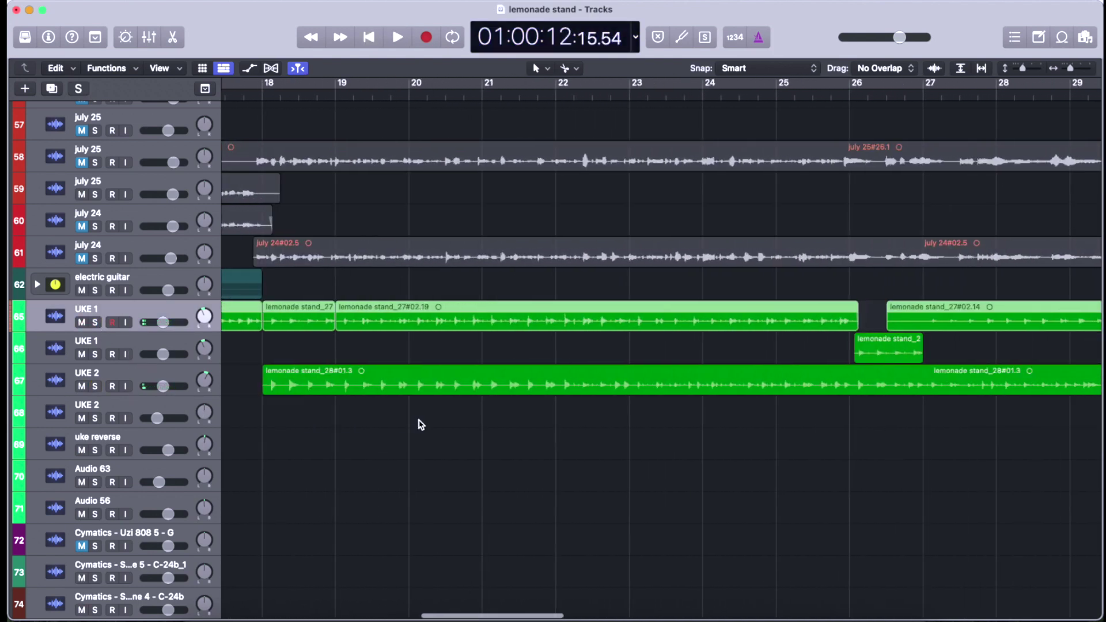
{"action": "scroll", "coordinate": [652, 479], "scroll_direction": "right", "scroll_amount": 15}
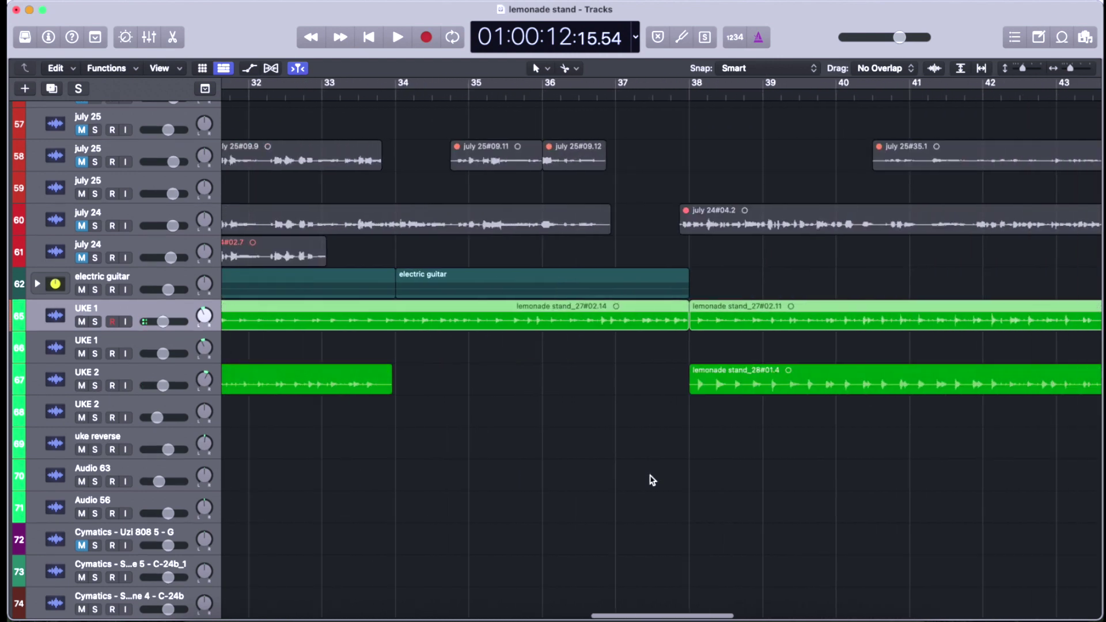
{"action": "key", "text": "super+Left"}
{"action": "key", "text": "super+Left"}
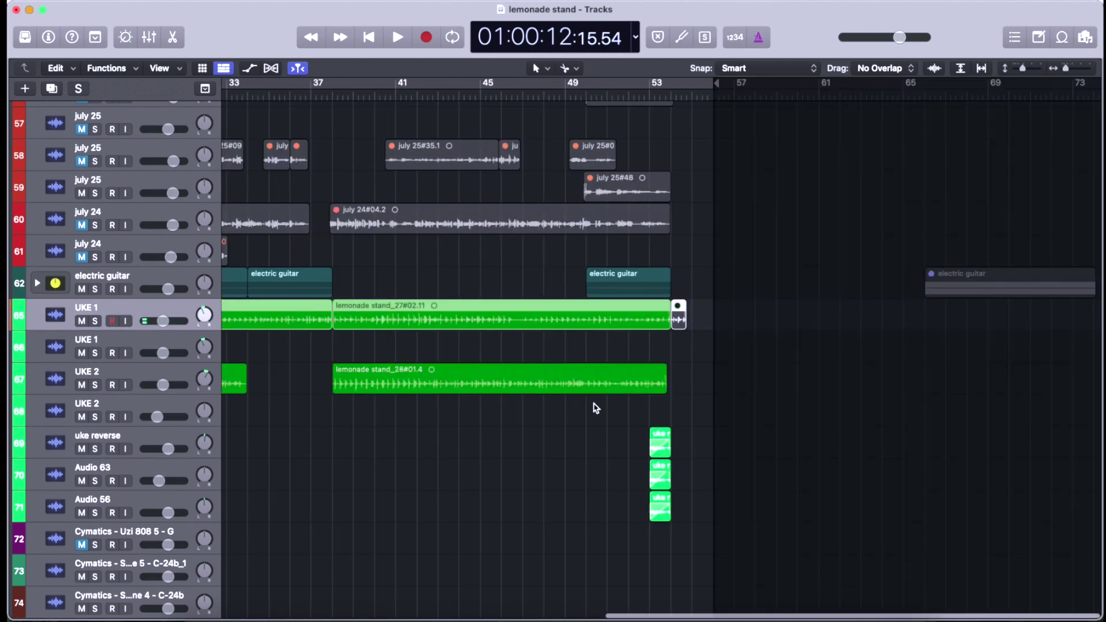
{"action": "scroll", "coordinate": [338, 352], "scroll_direction": "left", "scroll_amount": 8}
{"action": "left_click", "coordinate": [406, 444]}
{"action": "scroll", "coordinate": [325, 432], "scroll_direction": "left", "scroll_amount": 7}
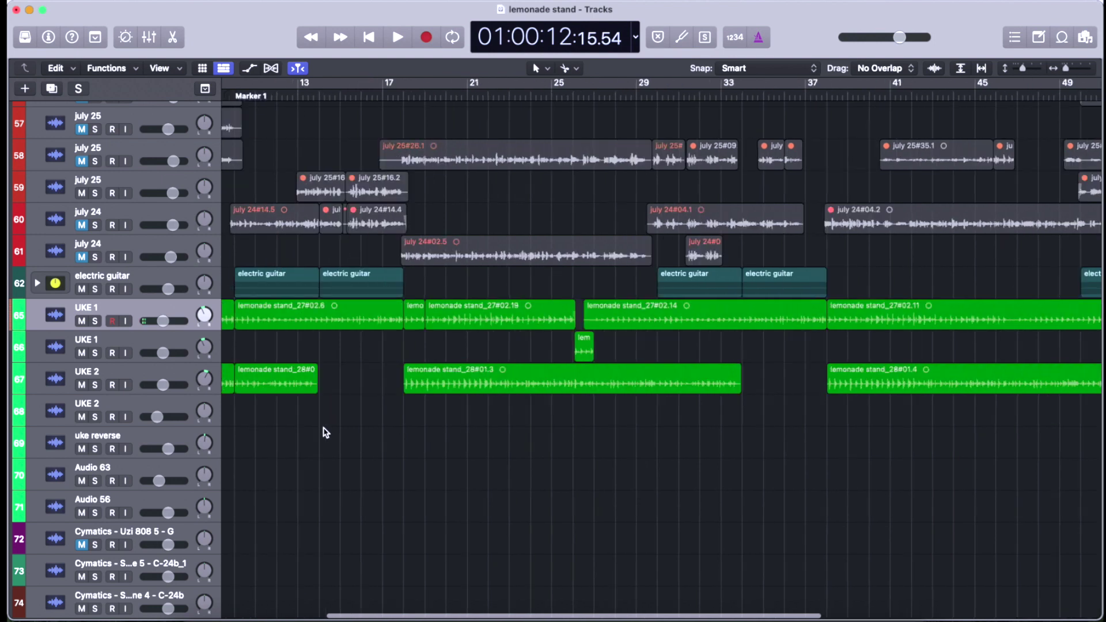
{"action": "scroll", "coordinate": [419, 446], "scroll_direction": "left", "scroll_amount": 5}
- Play the Uzi Kick 3 and Uzi Snare 6 tracks soloed, adding the cym. - uzi 160 drum loop during playback
{"action": "scroll", "coordinate": [358, 230], "scroll_direction": "up", "scroll_amount": 18}
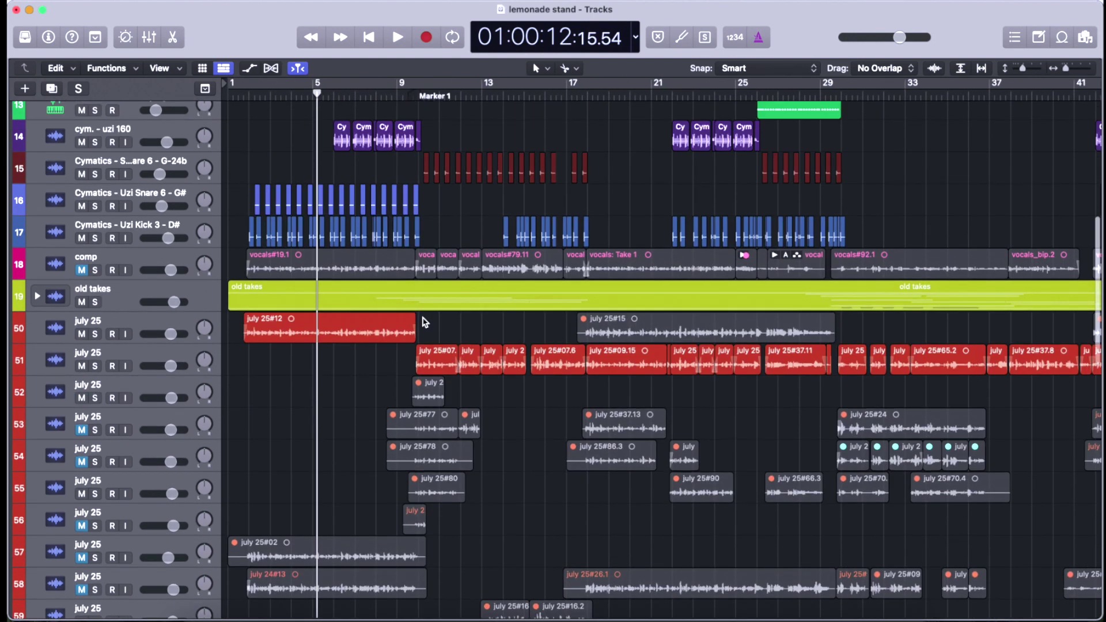
{"action": "scroll", "coordinate": [425, 322], "scroll_direction": "down", "scroll_amount": 18}
{"action": "scroll", "coordinate": [370, 254], "scroll_direction": "up", "scroll_amount": 10}
{"action": "left_click", "coordinate": [95, 275]}
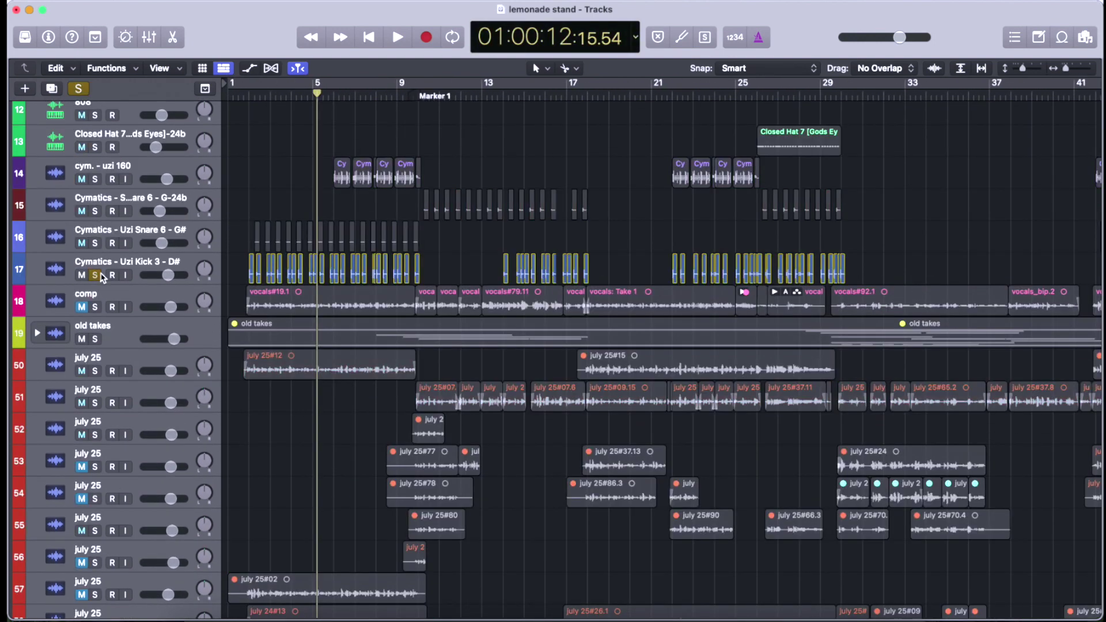
{"action": "left_click", "coordinate": [95, 243]}
{"action": "scroll", "coordinate": [236, 222], "scroll_direction": "up", "scroll_amount": 5}
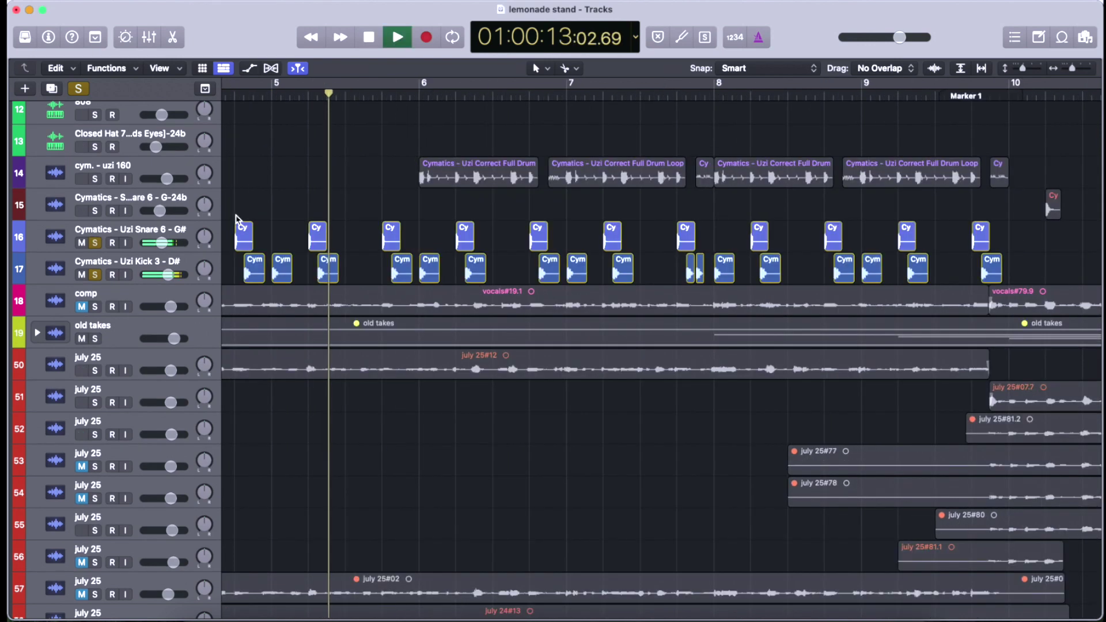
{"action": "left_click", "coordinate": [96, 179]}
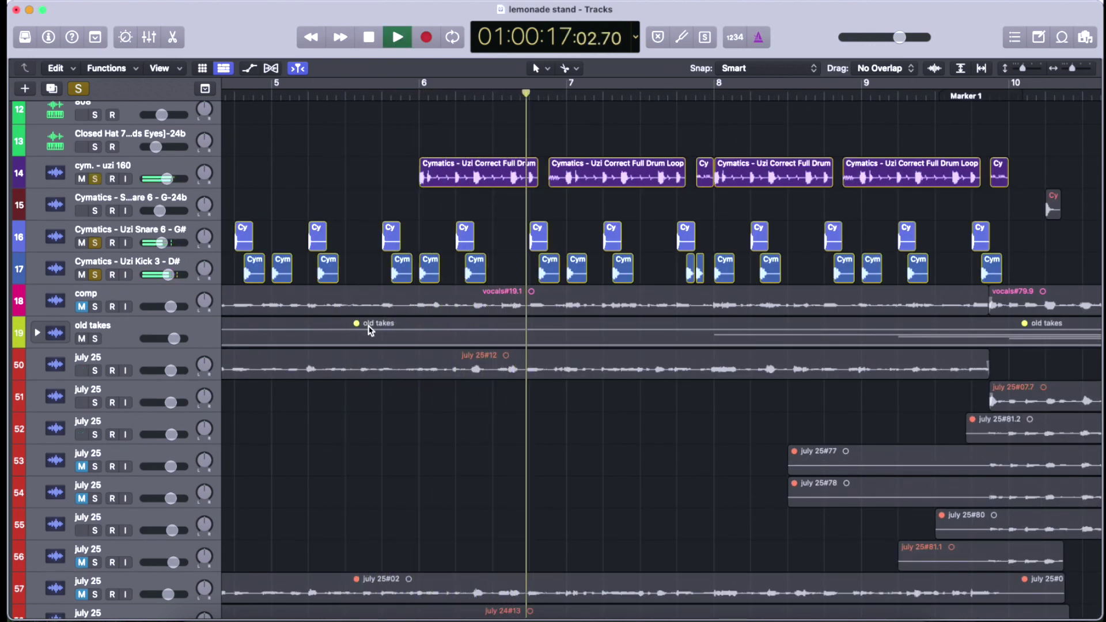
{"action": "key", "text": "space"}
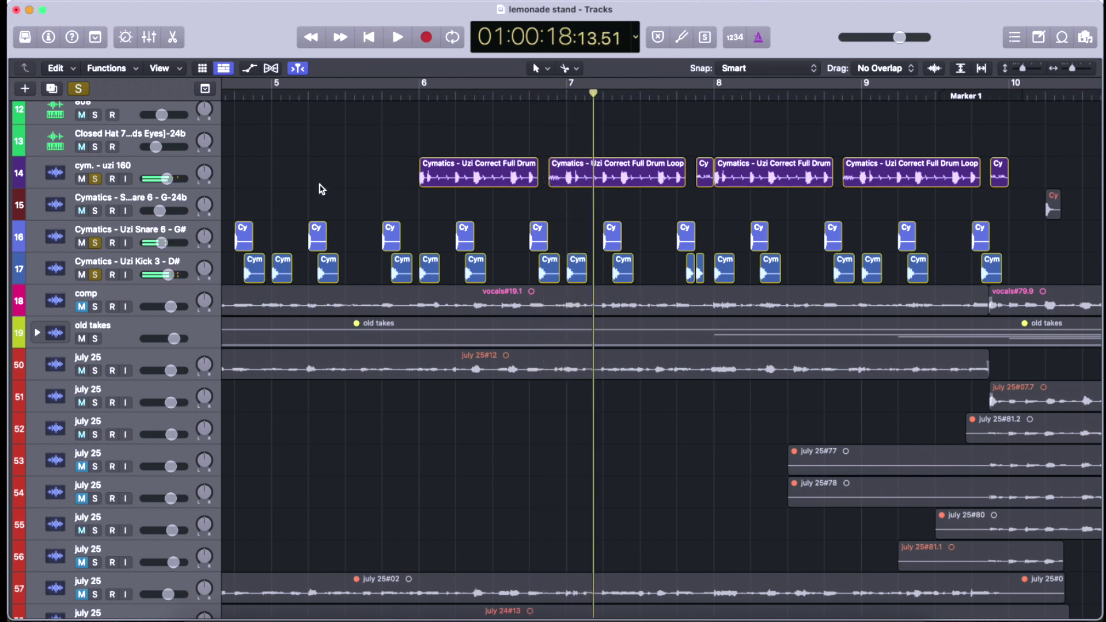
- Examine the placement of the drum loop, snare and kick regions on the timeline
{"action": "key", "text": "super+Right"}
{"action": "key", "text": "super+Right"}
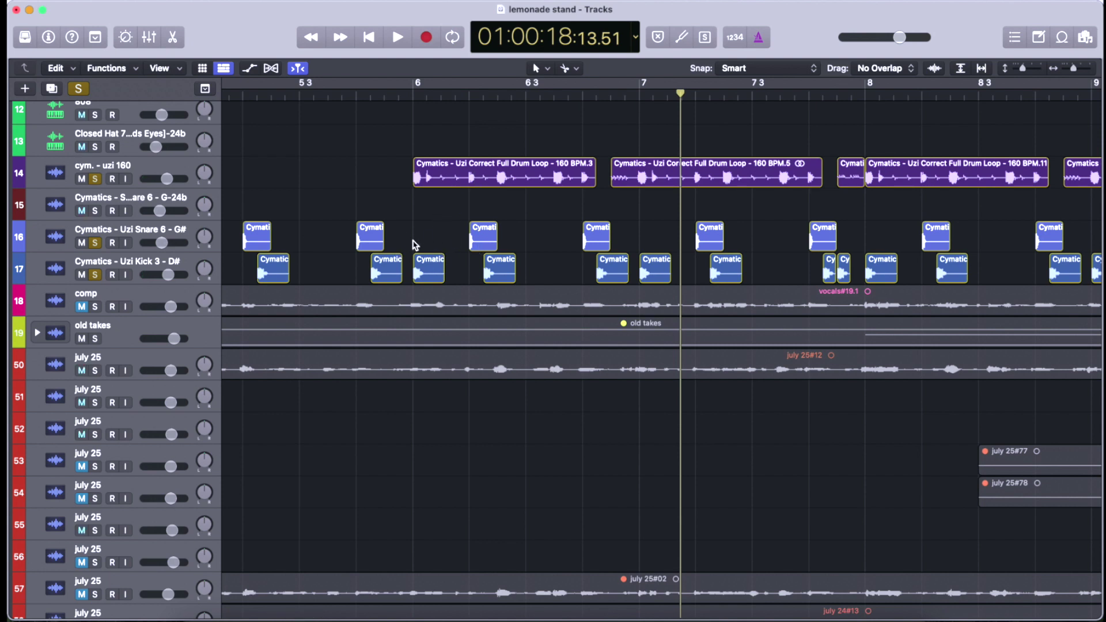
{"action": "scroll", "coordinate": [465, 294], "scroll_direction": "down", "scroll_amount": 3}
{"action": "key", "text": "super+Left"}
{"action": "key", "text": "super+Left"}
{"action": "key", "text": "super+Left"}
{"action": "key", "text": "super+Left"}
{"action": "key", "text": "super+Left"}
{"action": "scroll", "coordinate": [433, 360], "scroll_direction": "up", "scroll_amount": 6}
{"action": "scroll", "coordinate": [433, 360], "scroll_direction": "down", "scroll_amount": 1}
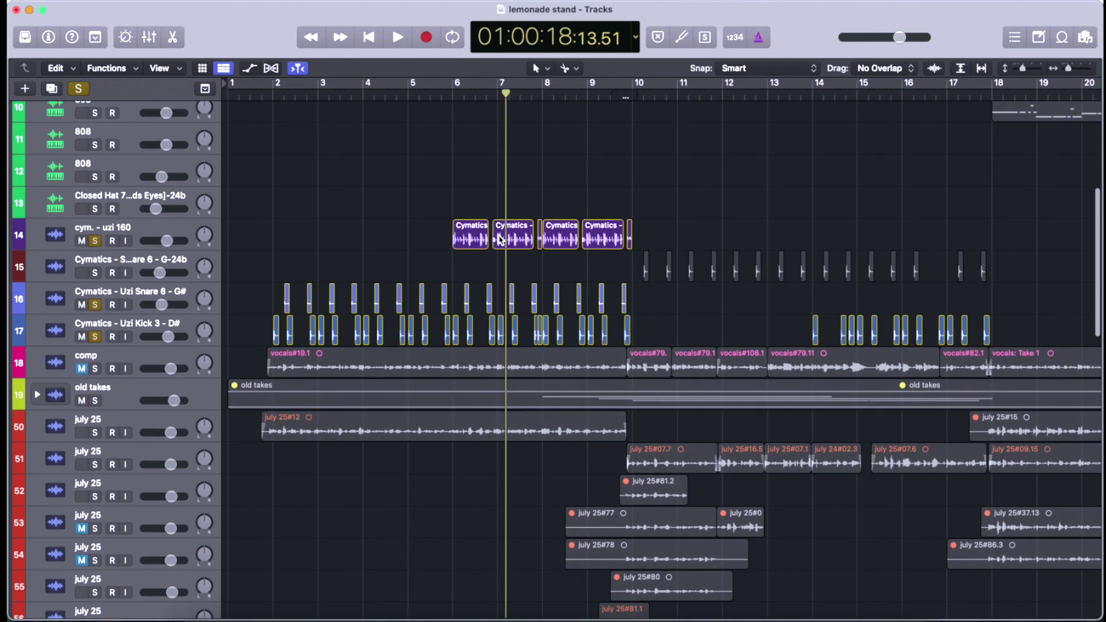
{"action": "scroll", "coordinate": [411, 227], "scroll_direction": "up", "scroll_amount": 10}
{"action": "scroll", "coordinate": [444, 206], "scroll_direction": "left", "scroll_amount": 5}
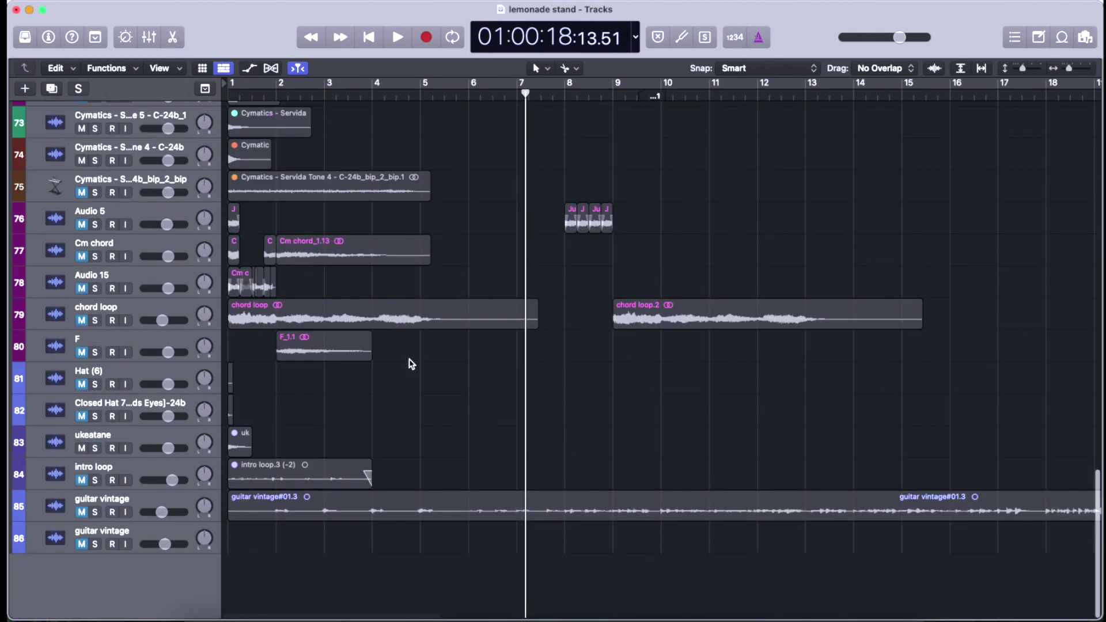
- Play the electric guitar track soloed from around bar 10, and briefly expand and collapse its track stack
{"action": "scroll", "coordinate": [405, 245], "scroll_direction": "up", "scroll_amount": 20}
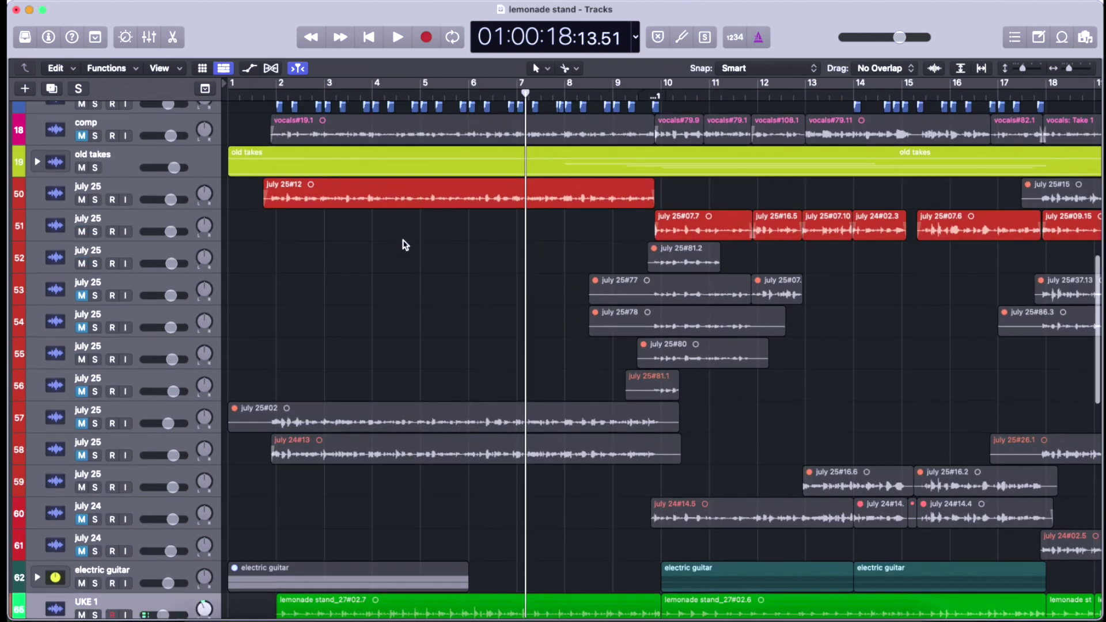
{"action": "scroll", "coordinate": [469, 303], "scroll_direction": "up", "scroll_amount": 3}
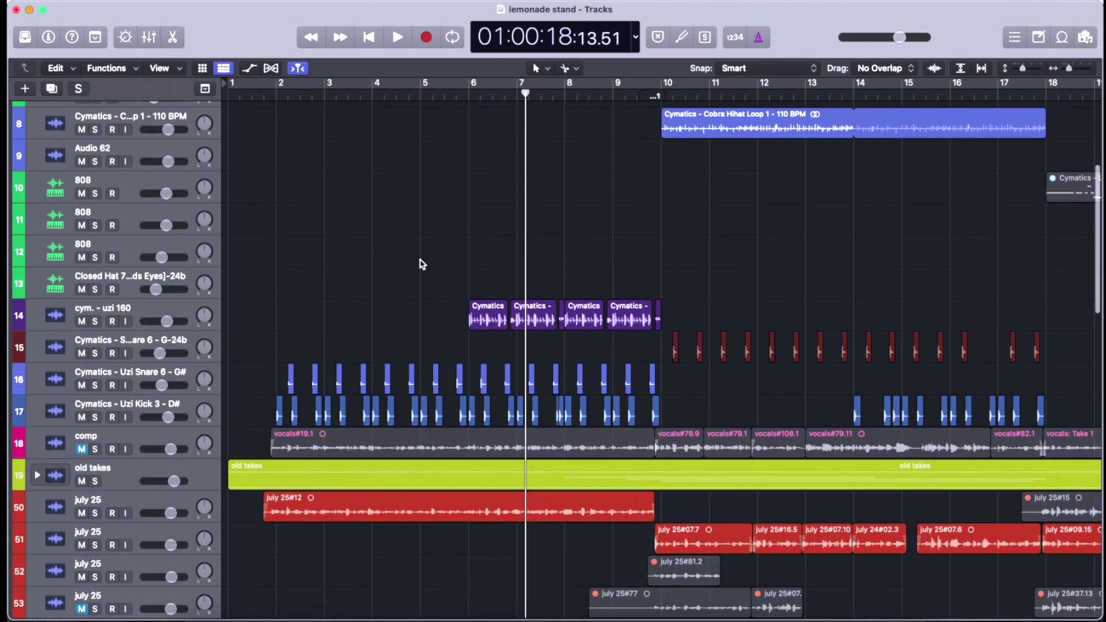
{"action": "scroll", "coordinate": [412, 244], "scroll_direction": "down", "scroll_amount": 3}
{"action": "scroll", "coordinate": [657, 343], "scroll_direction": "down", "scroll_amount": 3}
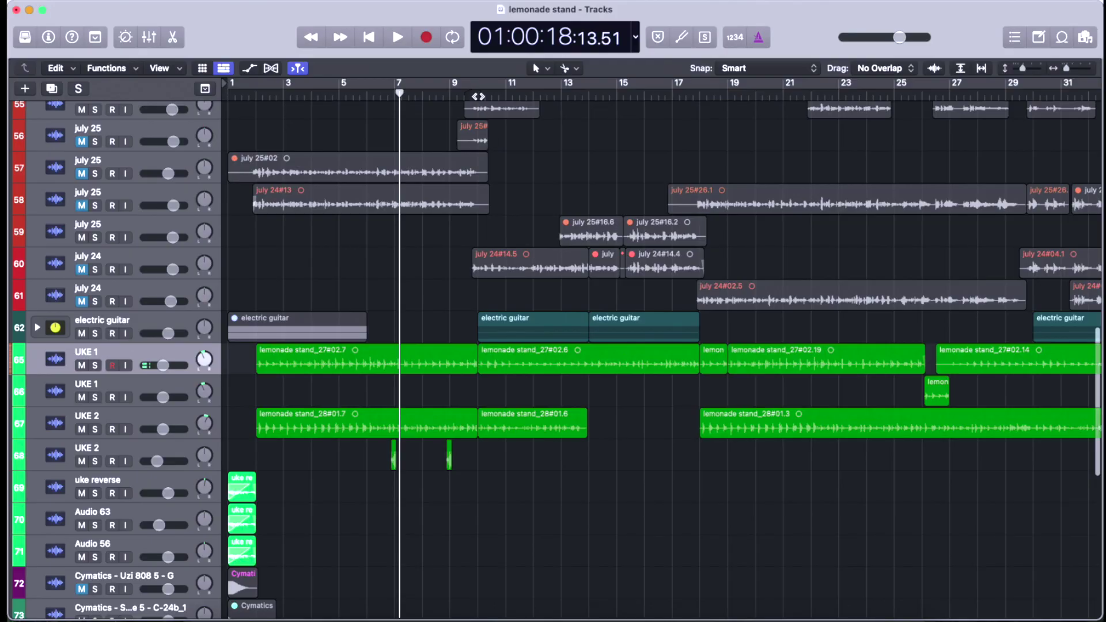
{"action": "left_click", "coordinate": [478, 96]}
{"action": "left_click", "coordinate": [96, 334]}
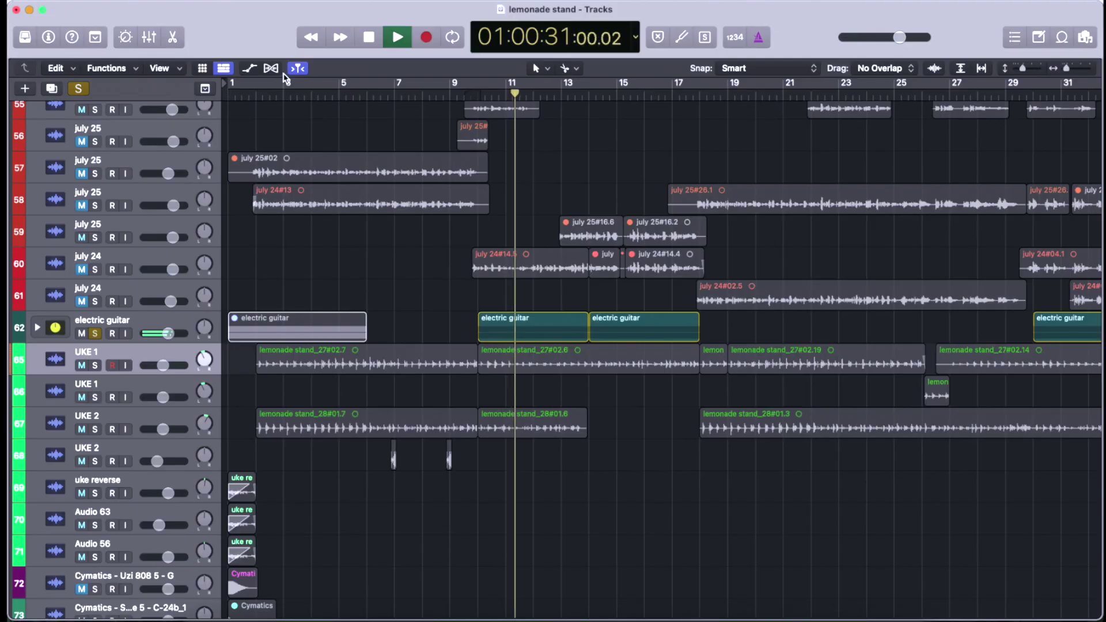
{"action": "left_click", "coordinate": [36, 328]}
{"action": "left_click", "coordinate": [36, 328]}
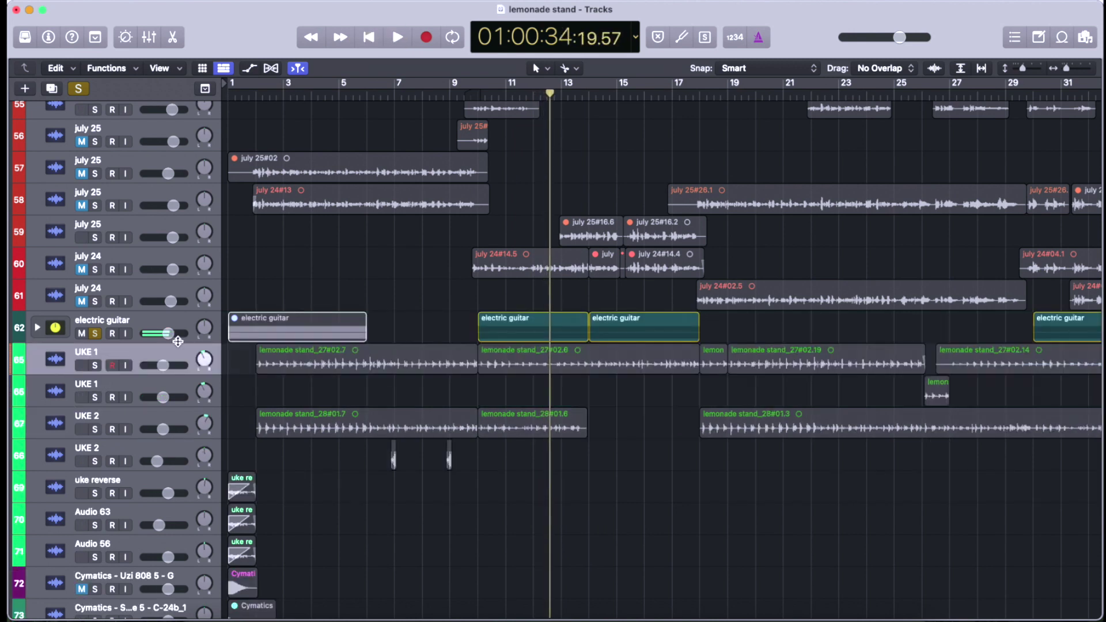
- Review the electric guitar regions against the other tracks of the full arrangement and clear the solo
{"action": "key", "text": "super+Left"}
{"action": "key", "text": "super+Left"}
{"action": "key", "text": "super+Left"}
{"action": "key", "text": "super+Left"}
{"action": "key", "text": "super+Left"}
{"action": "scroll", "coordinate": [426, 374], "scroll_direction": "up", "scroll_amount": 5}
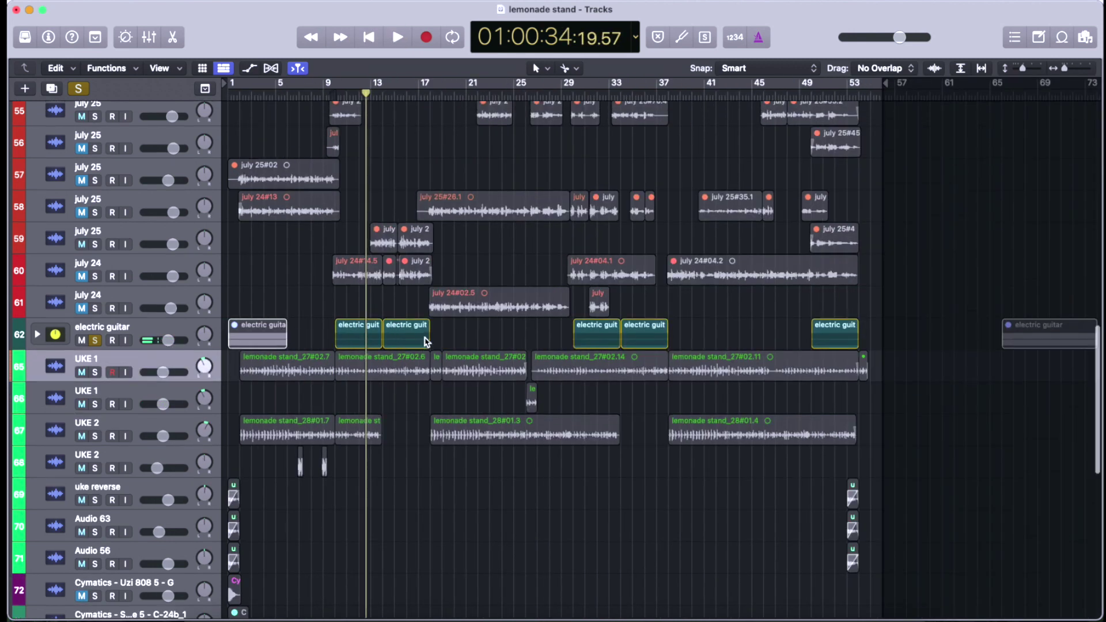
{"action": "scroll", "coordinate": [426, 427], "scroll_direction": "down", "scroll_amount": 6}
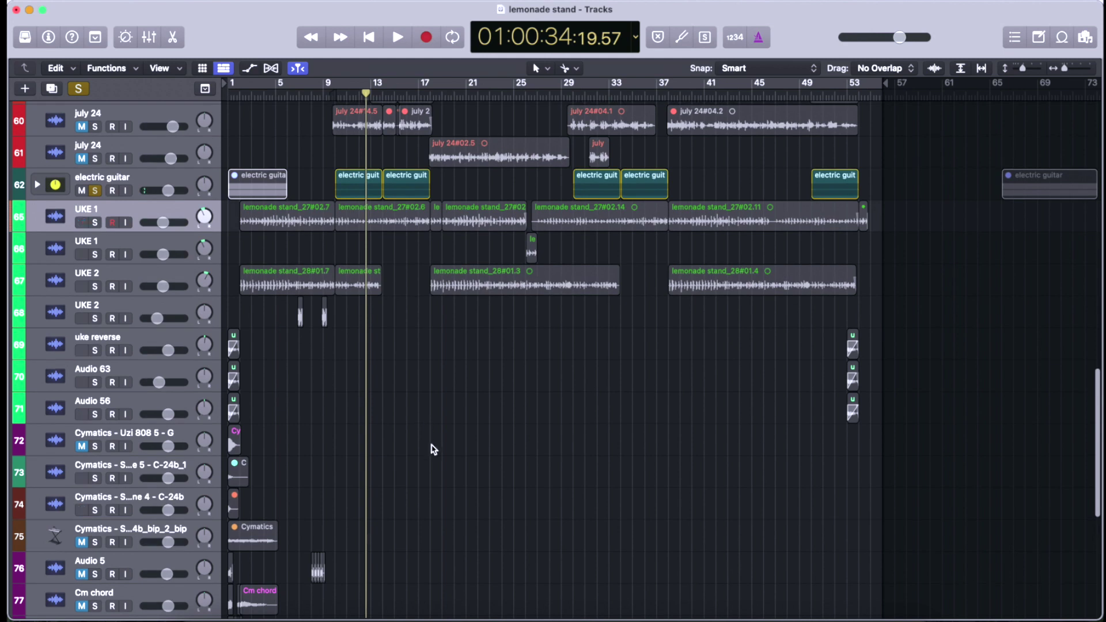
{"action": "scroll", "coordinate": [431, 437], "scroll_direction": "up", "scroll_amount": 15}
{"action": "scroll", "coordinate": [429, 238], "scroll_direction": "up", "scroll_amount": 5}
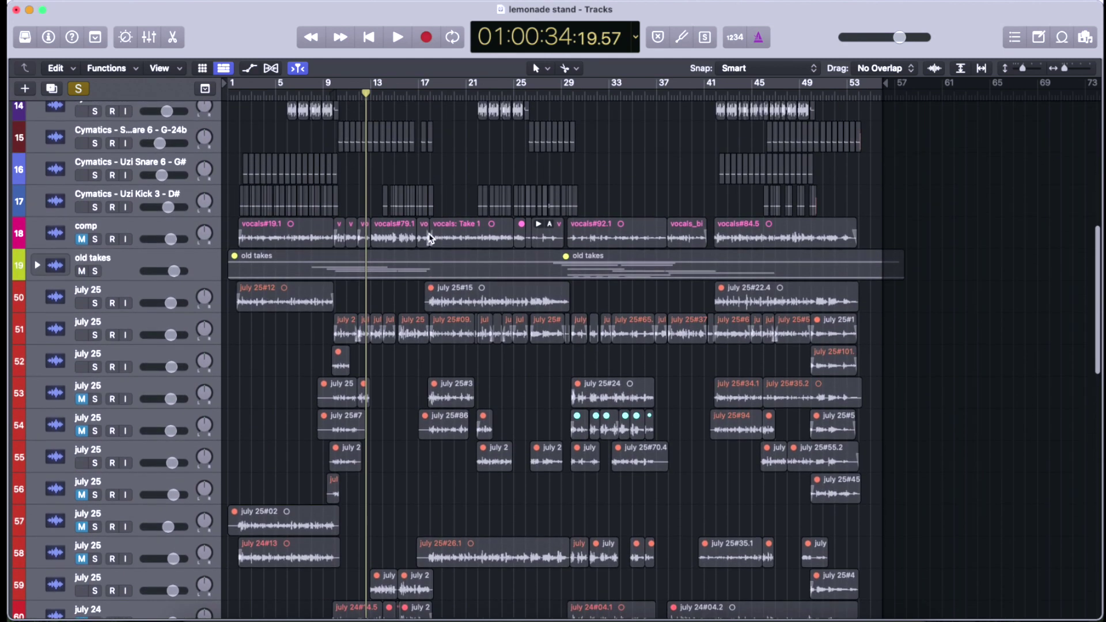
{"action": "scroll", "coordinate": [397, 207], "scroll_direction": "up", "scroll_amount": 3}
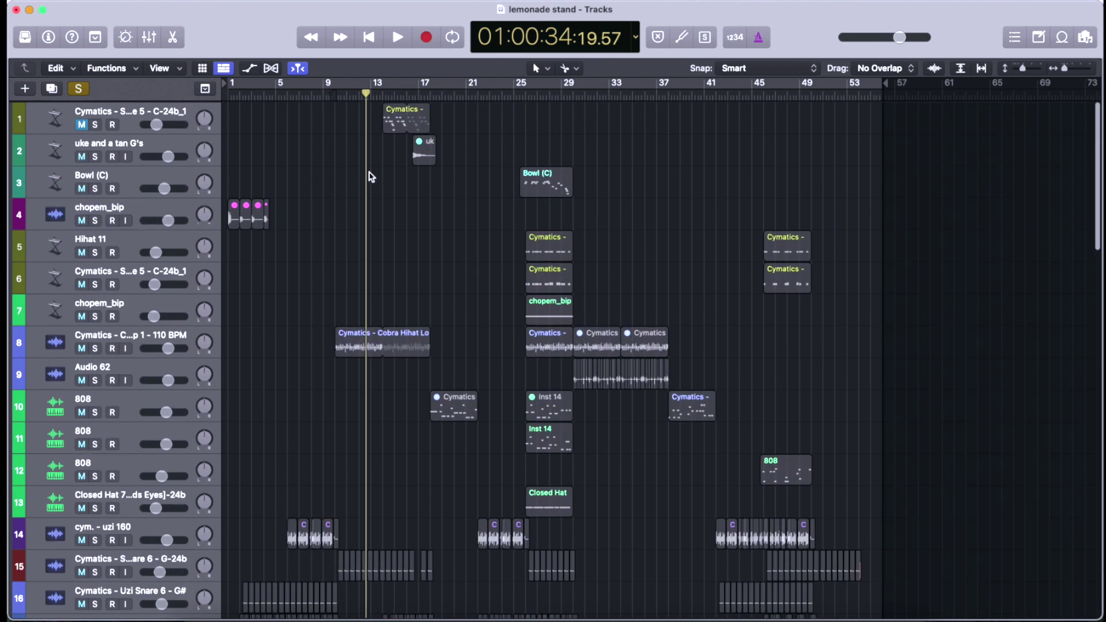
{"action": "left_click", "coordinate": [86, 90]}
- Examine the drum, vocal and ukulele tracks of the arrangement, ending on the hi-hat and 808 regions between bars 7 and 29
{"action": "scroll", "coordinate": [367, 235], "scroll_direction": "down", "scroll_amount": 6}
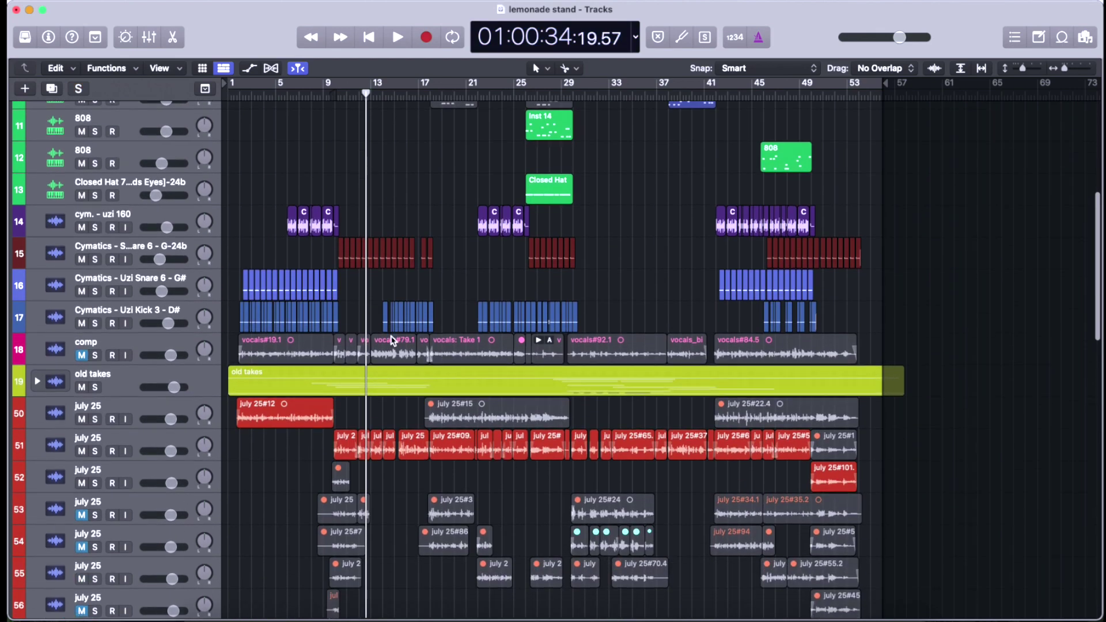
{"action": "scroll", "coordinate": [394, 426], "scroll_direction": "down", "scroll_amount": 10}
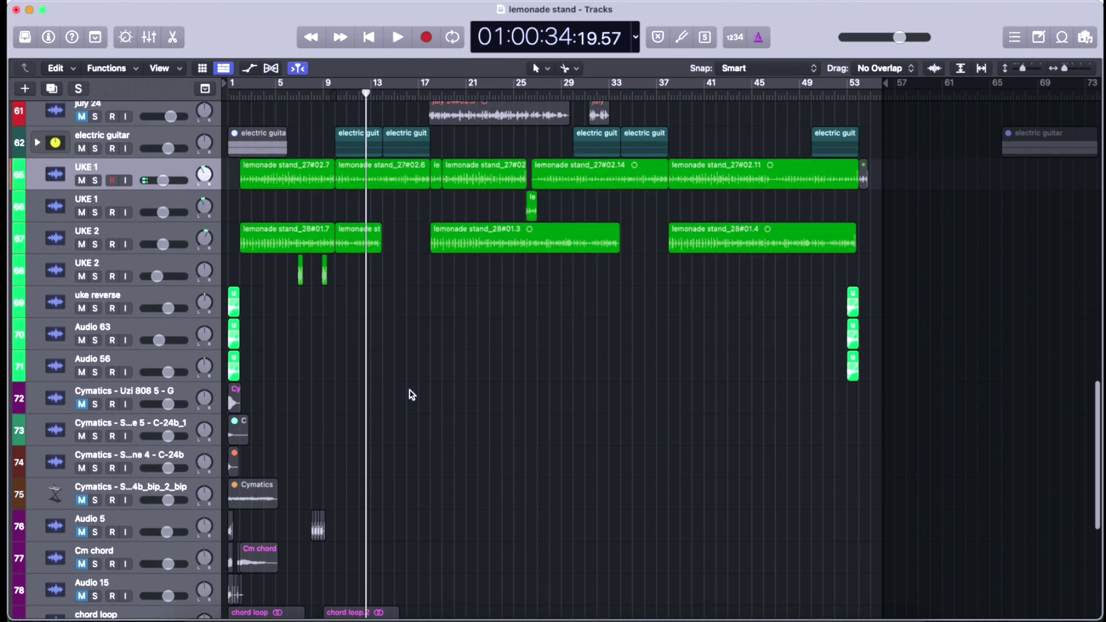
{"action": "scroll", "coordinate": [412, 395], "scroll_direction": "down", "scroll_amount": 3}
{"action": "scroll", "coordinate": [412, 395], "scroll_direction": "up", "scroll_amount": 8}
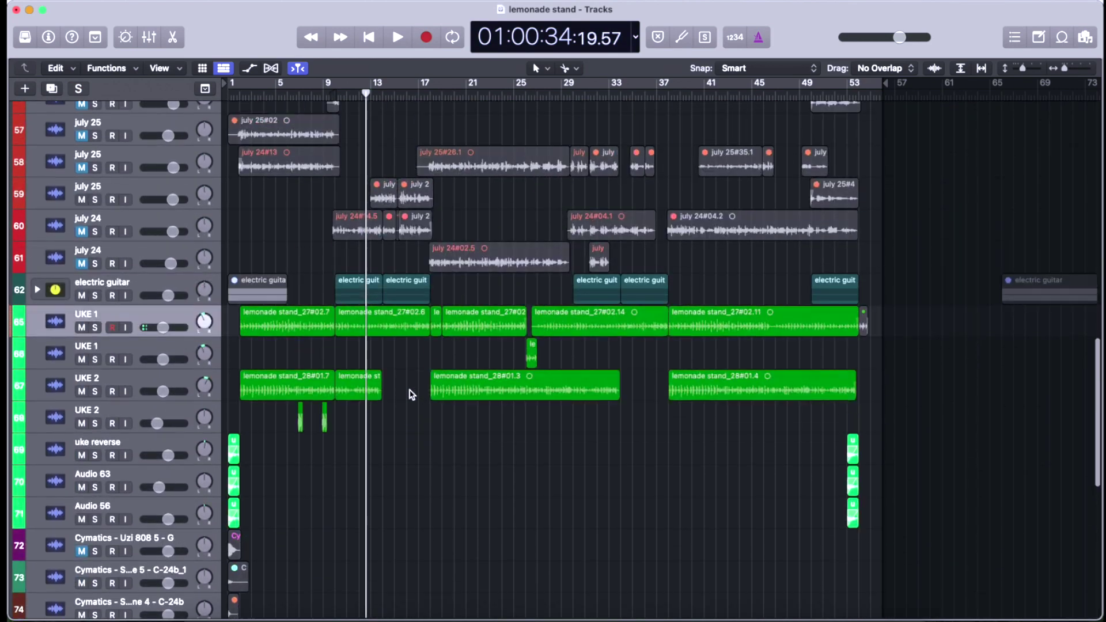
{"action": "scroll", "coordinate": [412, 394], "scroll_direction": "up", "scroll_amount": 6}
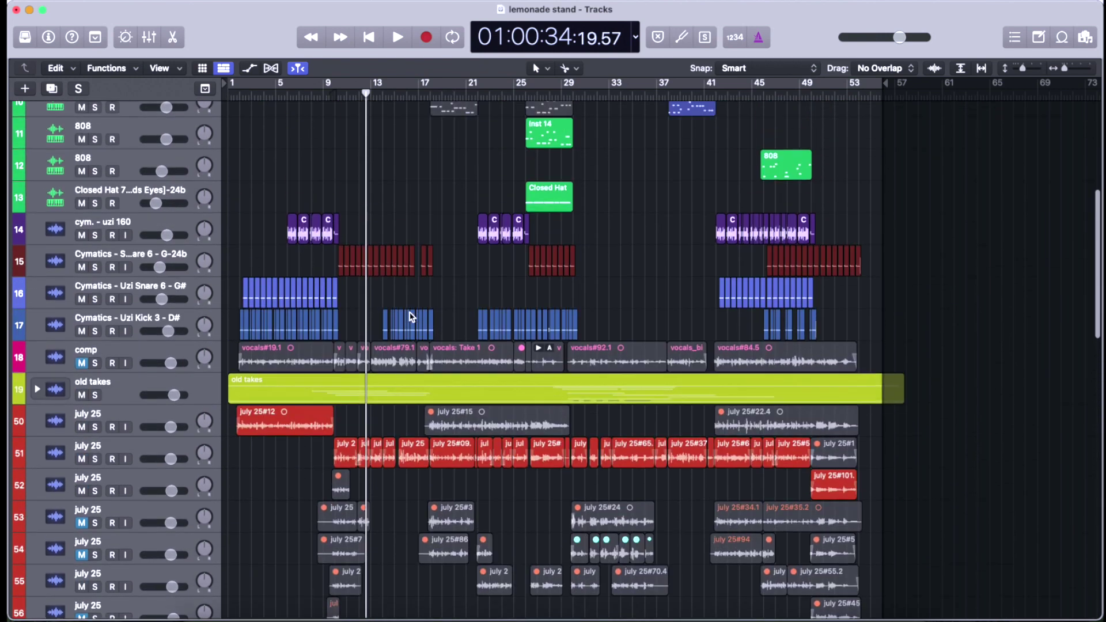
{"action": "scroll", "coordinate": [410, 317], "scroll_direction": "up", "scroll_amount": 2}
{"action": "scroll", "coordinate": [393, 293], "scroll_direction": "up", "scroll_amount": 5}
{"action": "scroll", "coordinate": [411, 324], "scroll_direction": "left", "scroll_amount": 3}
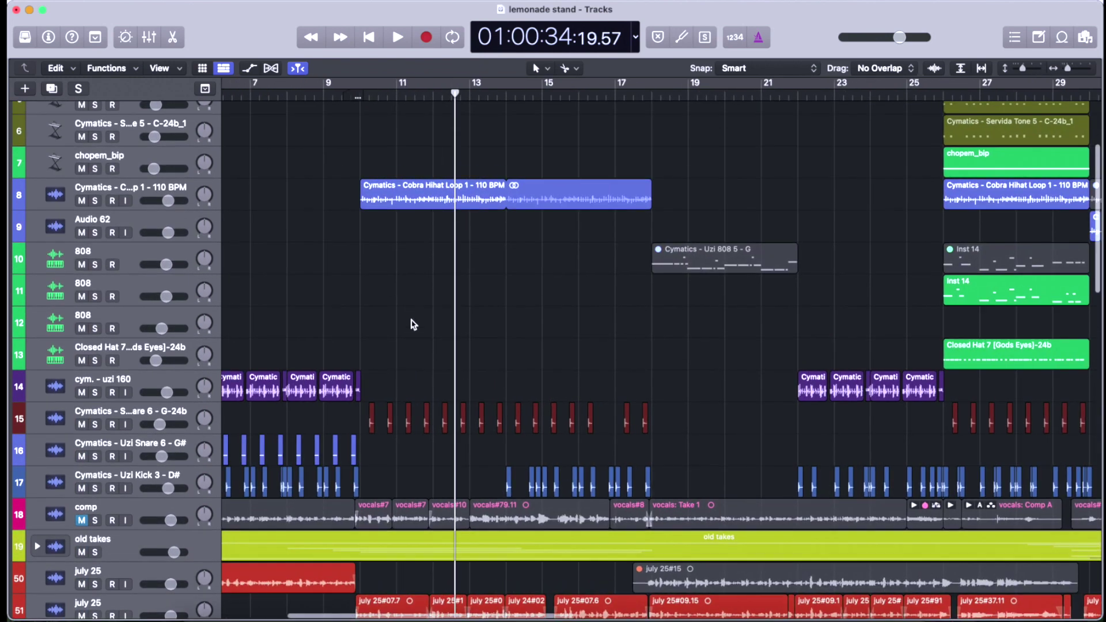
{"action": "scroll", "coordinate": [413, 325], "scroll_direction": "up", "scroll_amount": 5}
{"action": "scroll", "coordinate": [413, 324], "scroll_direction": "down", "scroll_amount": 5}
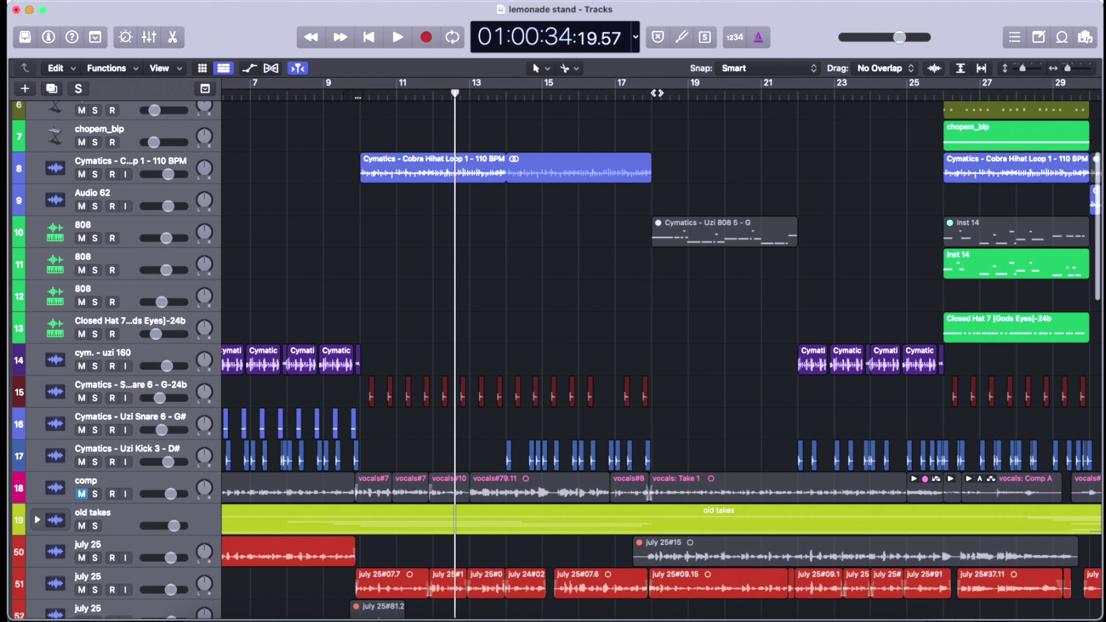
- Play the full arrangement from bar 18 while following the drum, vocal and ukulele tracks, and stop just past bar 26
{"action": "left_click", "coordinate": [656, 92]}
{"action": "key", "text": "space"}
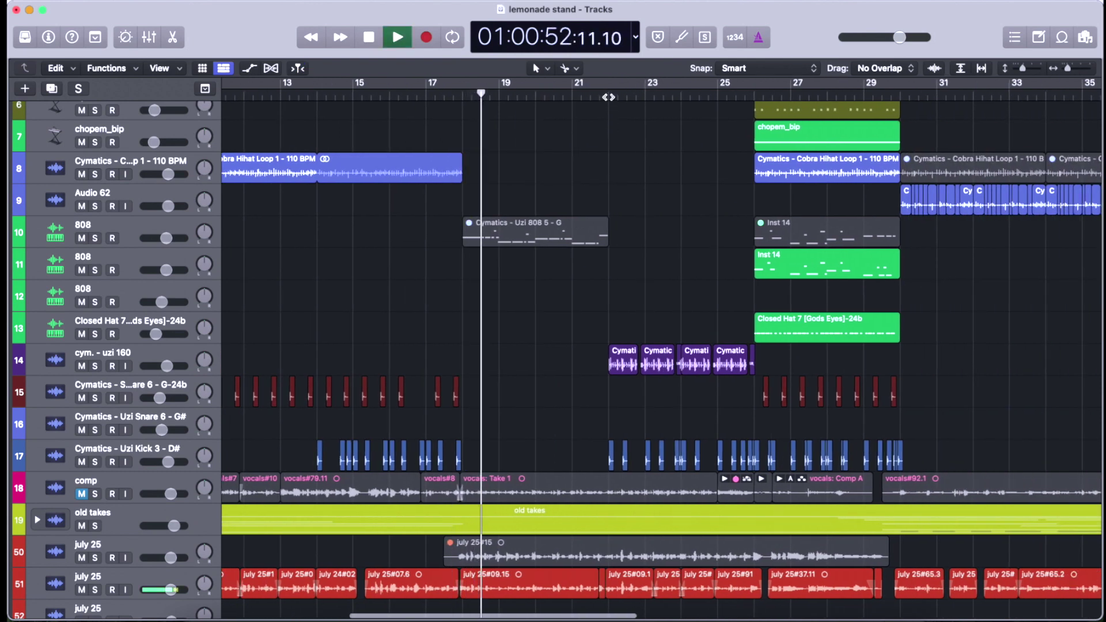
{"action": "scroll", "coordinate": [607, 354], "scroll_direction": "down", "scroll_amount": 10}
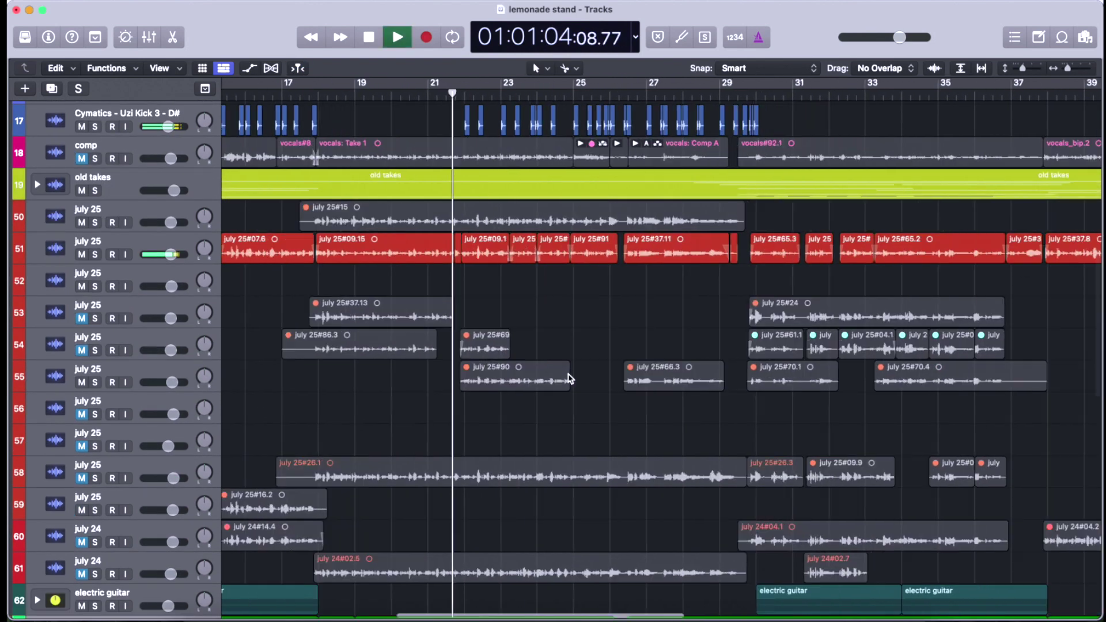
{"action": "scroll", "coordinate": [567, 378], "scroll_direction": "down", "scroll_amount": 20}
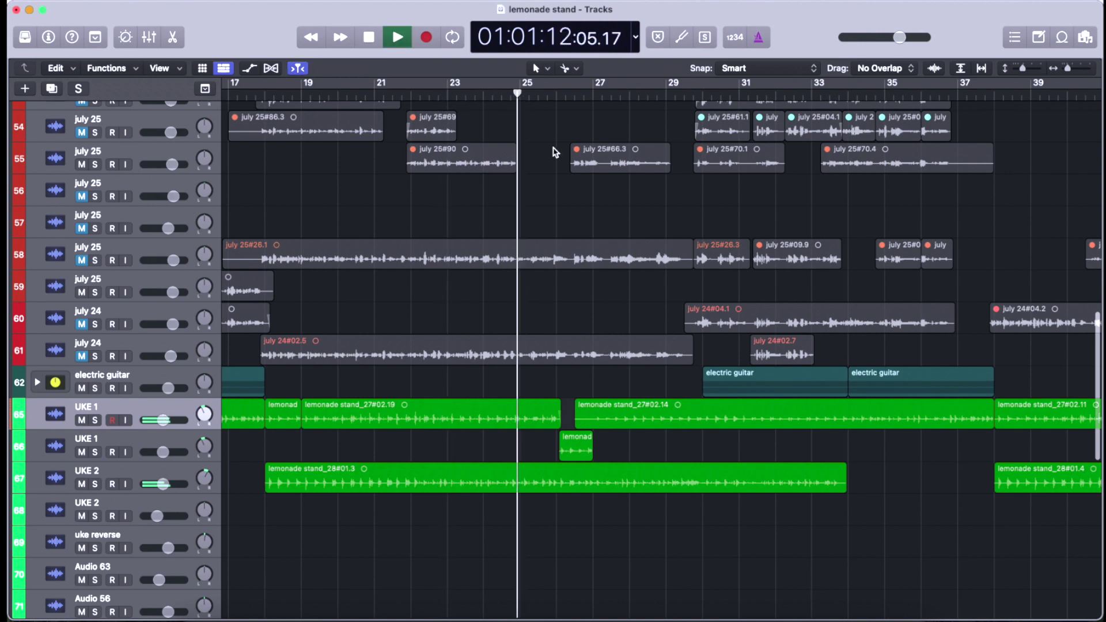
{"action": "scroll", "coordinate": [554, 152], "scroll_direction": "up", "scroll_amount": 5}
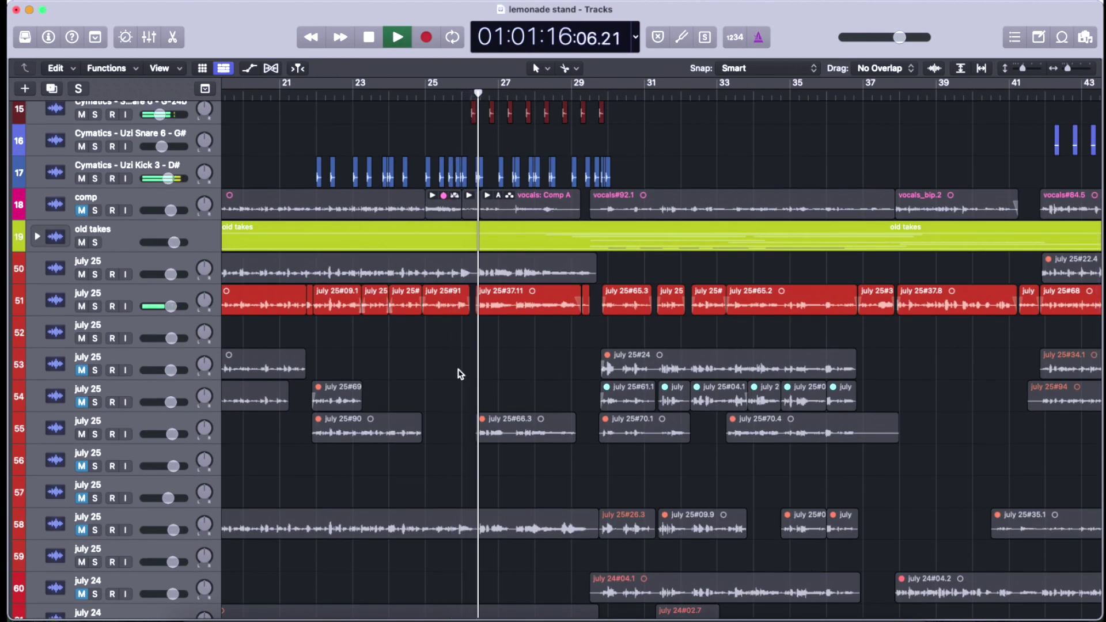
{"action": "scroll", "coordinate": [459, 375], "scroll_direction": "down", "scroll_amount": 5}
{"action": "key", "text": "space"}
- Examine the whole arrangement from the ukulele and guitar vintage tracks back up to the hi-hat, 808 and drum tracks
{"action": "scroll", "coordinate": [497, 443], "scroll_direction": "down", "scroll_amount": 5}
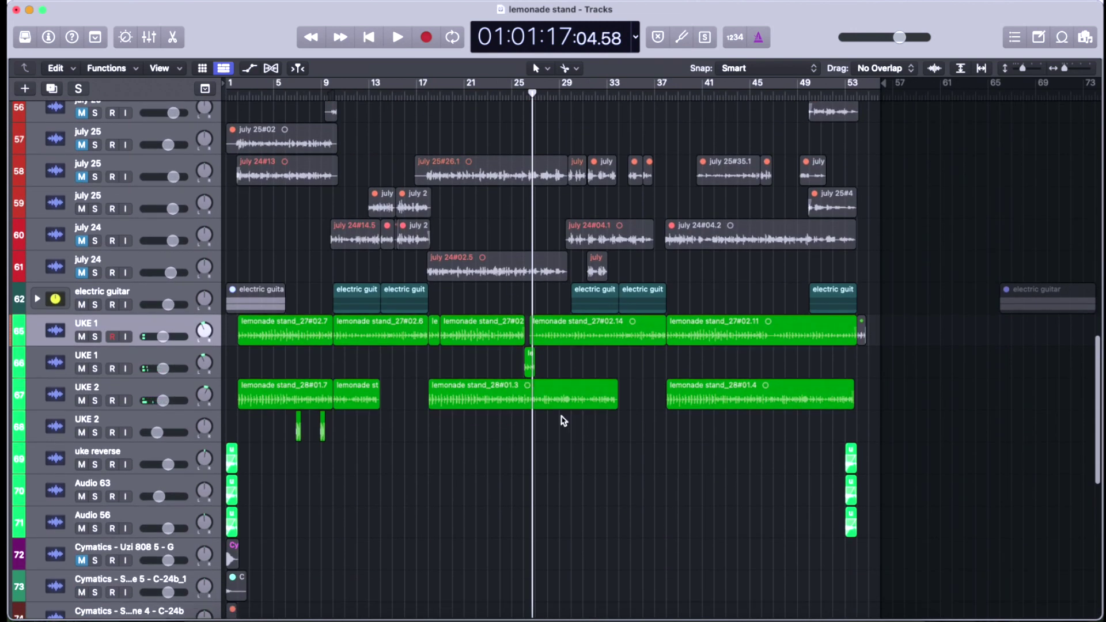
{"action": "scroll", "coordinate": [535, 463], "scroll_direction": "down", "scroll_amount": 5}
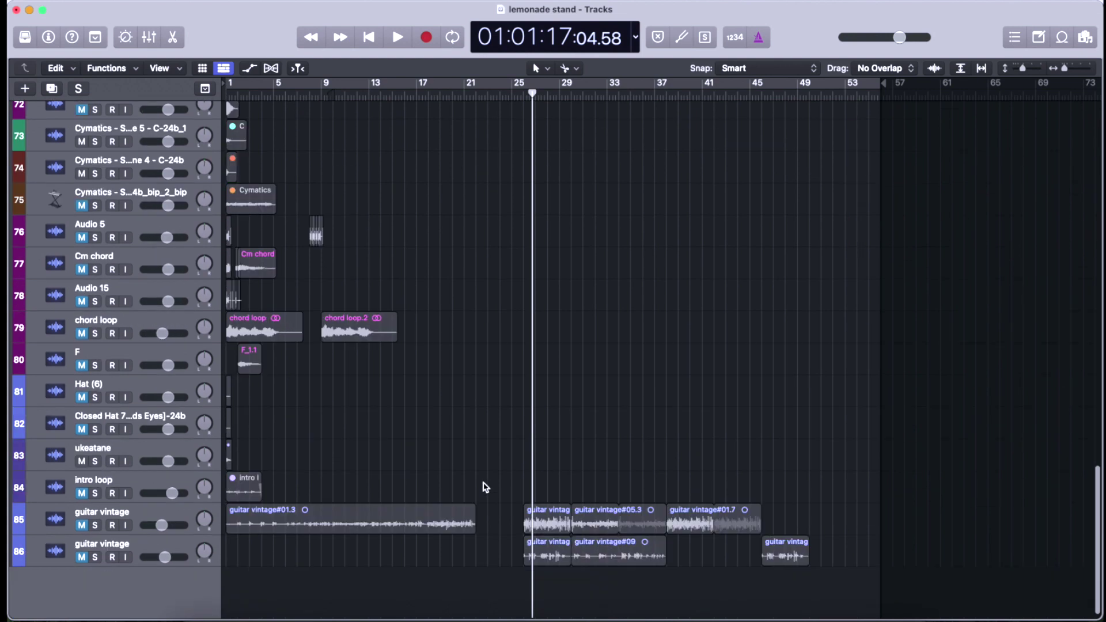
{"action": "scroll", "coordinate": [482, 458], "scroll_direction": "up", "scroll_amount": 20}
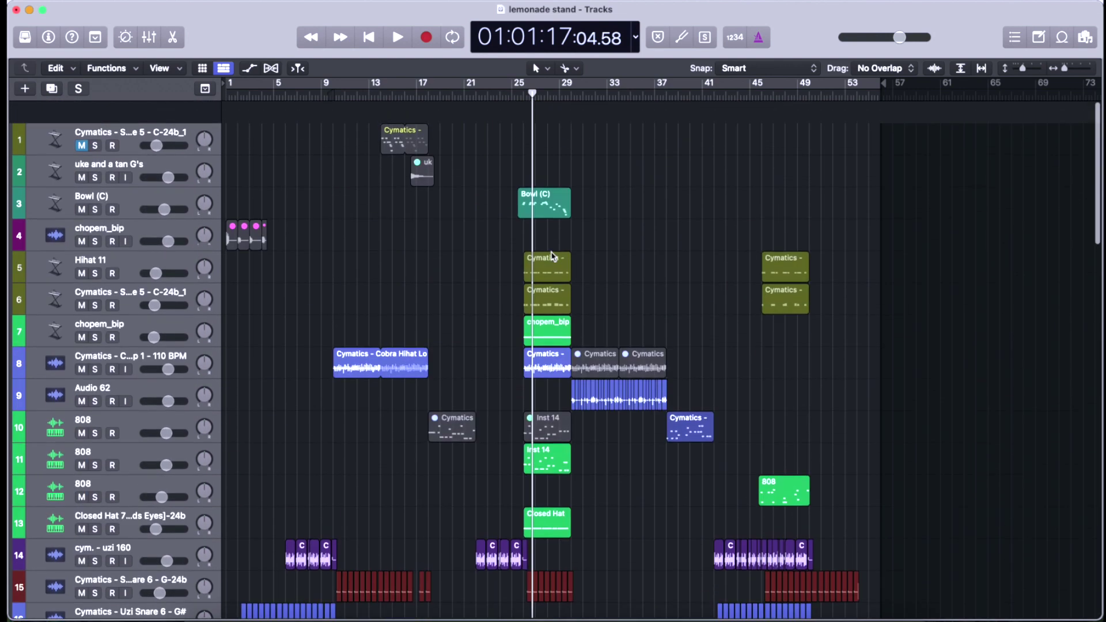
{"action": "scroll", "coordinate": [616, 448], "scroll_direction": "down", "scroll_amount": 3}
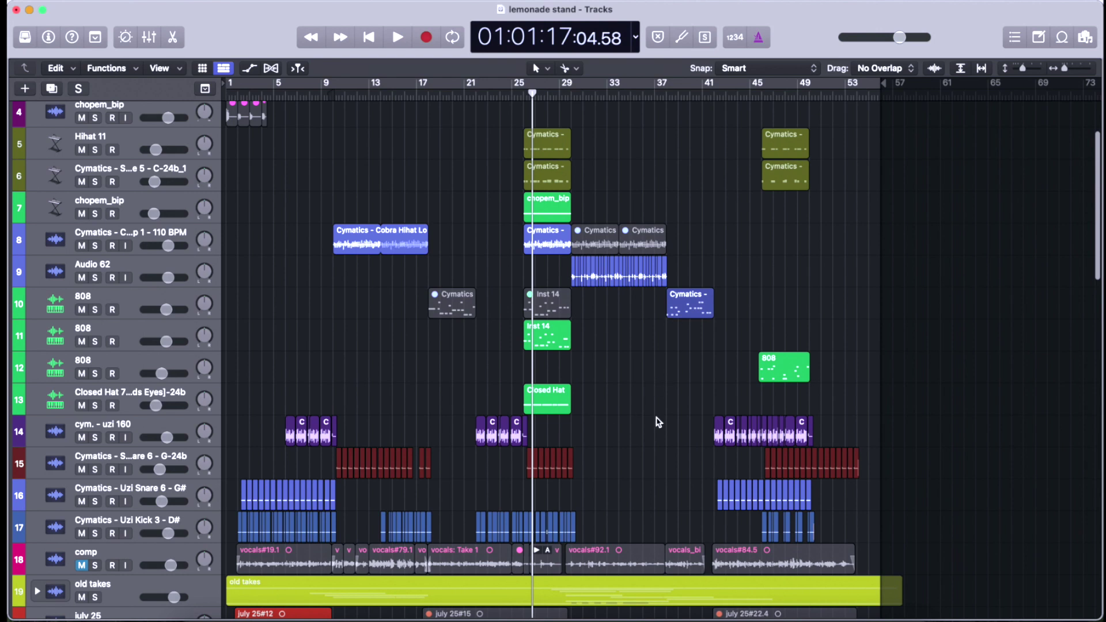
{"action": "scroll", "coordinate": [658, 422], "scroll_direction": "up", "scroll_amount": 2}
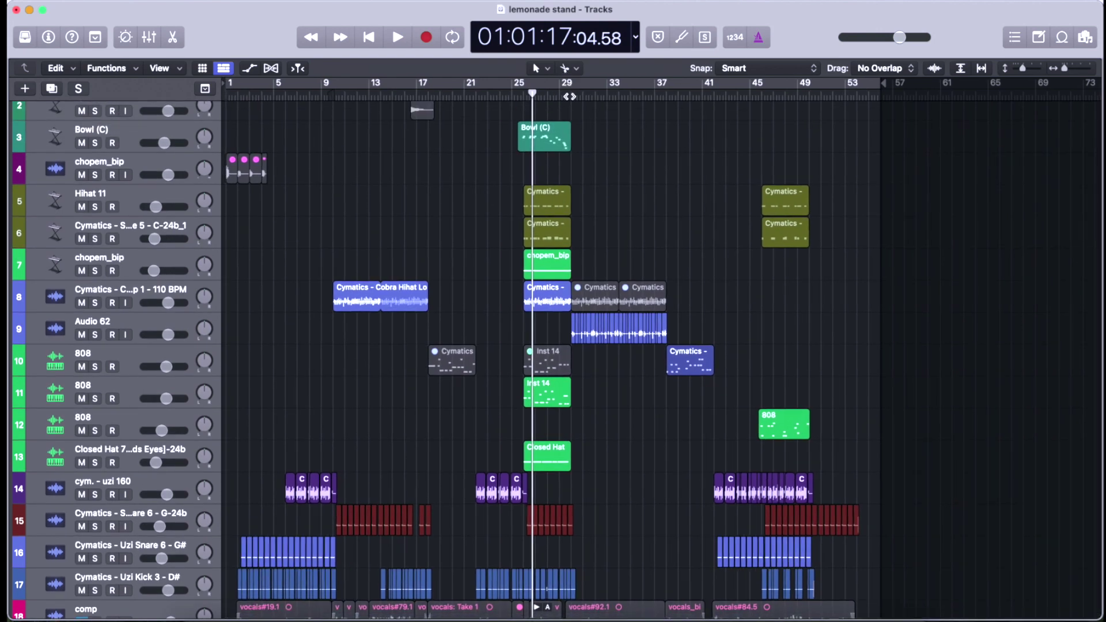
- Play the Bowl (C) track soloed from about bar 25, stop playback and clear its solo
{"action": "left_click", "coordinate": [96, 143]}
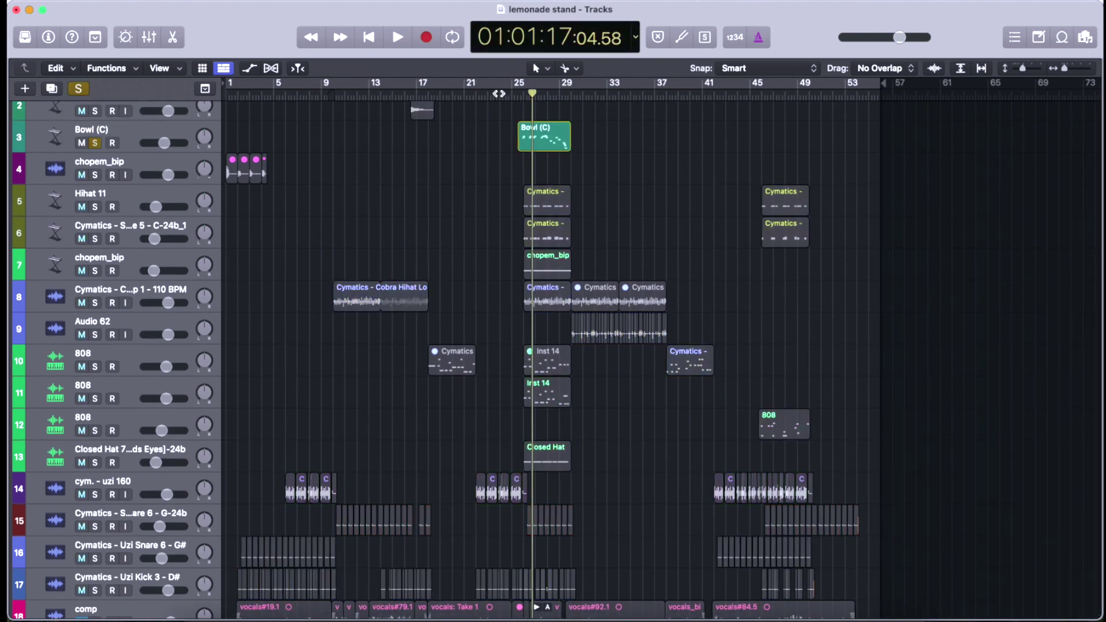
{"action": "left_click", "coordinate": [511, 96]}
{"action": "key", "text": "space"}
{"action": "scroll", "coordinate": [474, 175], "scroll_direction": "up", "scroll_amount": 8}
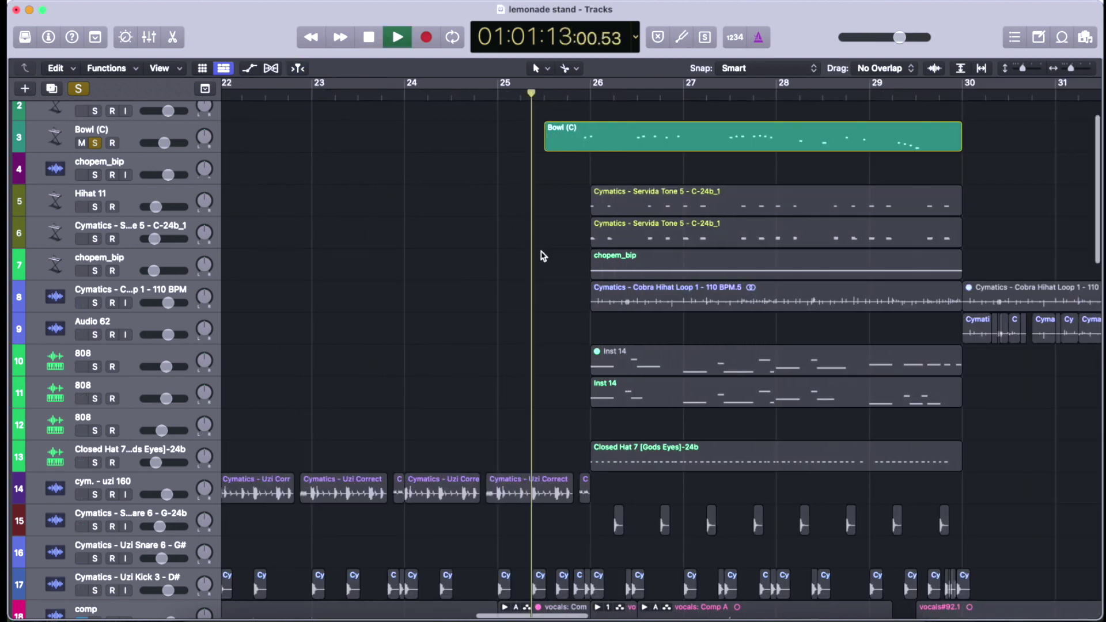
{"action": "scroll", "coordinate": [540, 254], "scroll_direction": "right", "scroll_amount": 2}
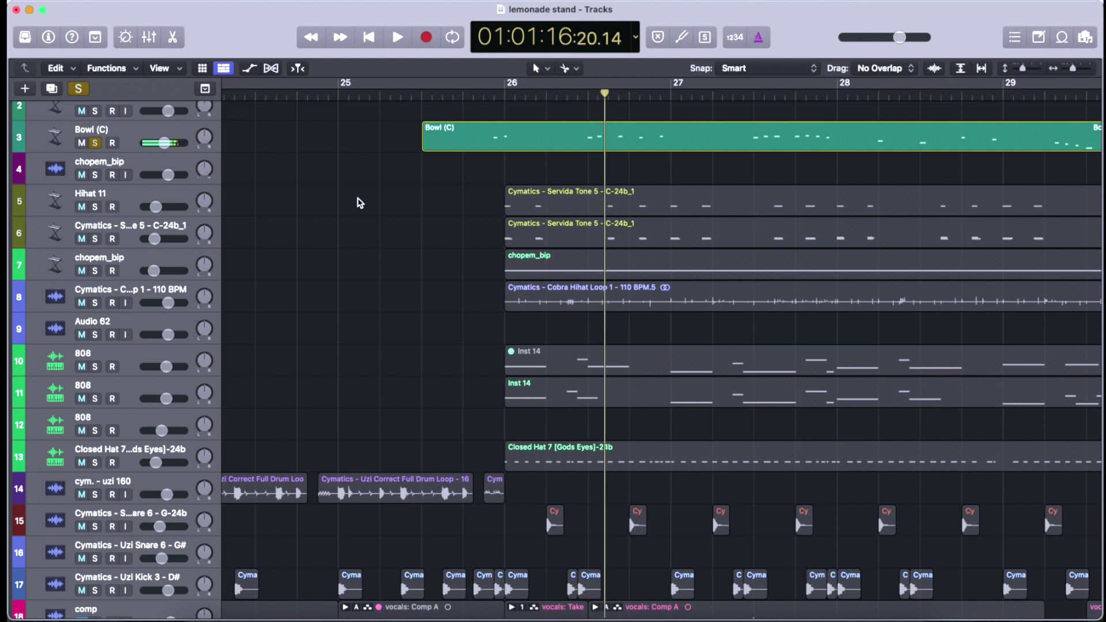
{"action": "left_click", "coordinate": [100, 145]}
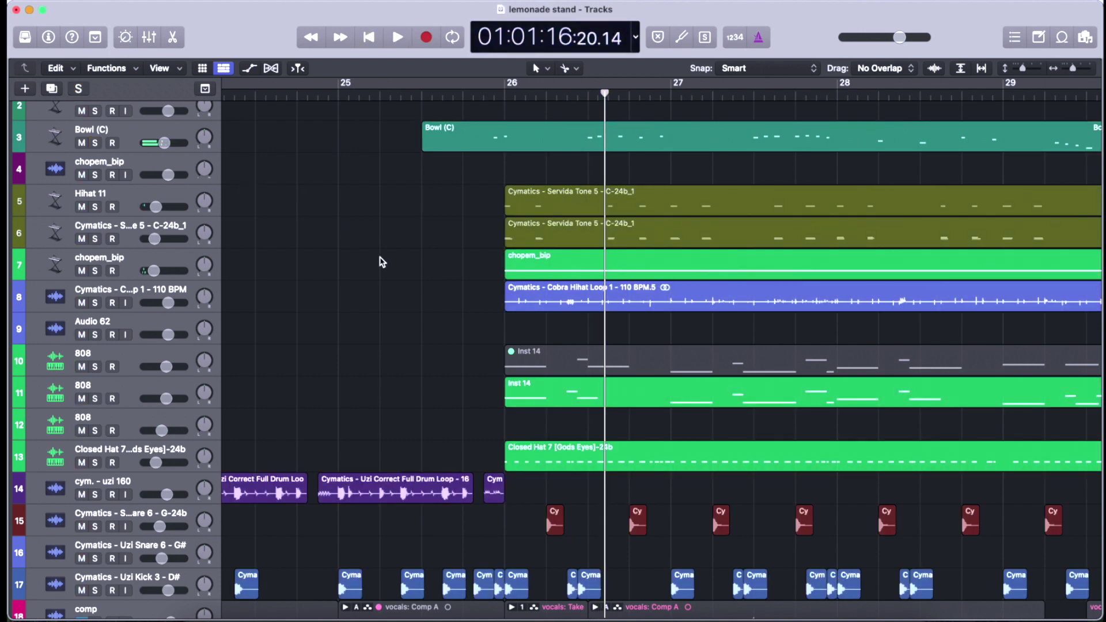
- Examine how the Bowl, hi-hat, chopem_bip and 808 regions starting around bar 26 fit into the full arrangement
{"action": "key", "text": "super+Left"}
{"action": "key", "text": "super+Left"}
{"action": "scroll", "coordinate": [358, 292], "scroll_direction": "up", "scroll_amount": 3}
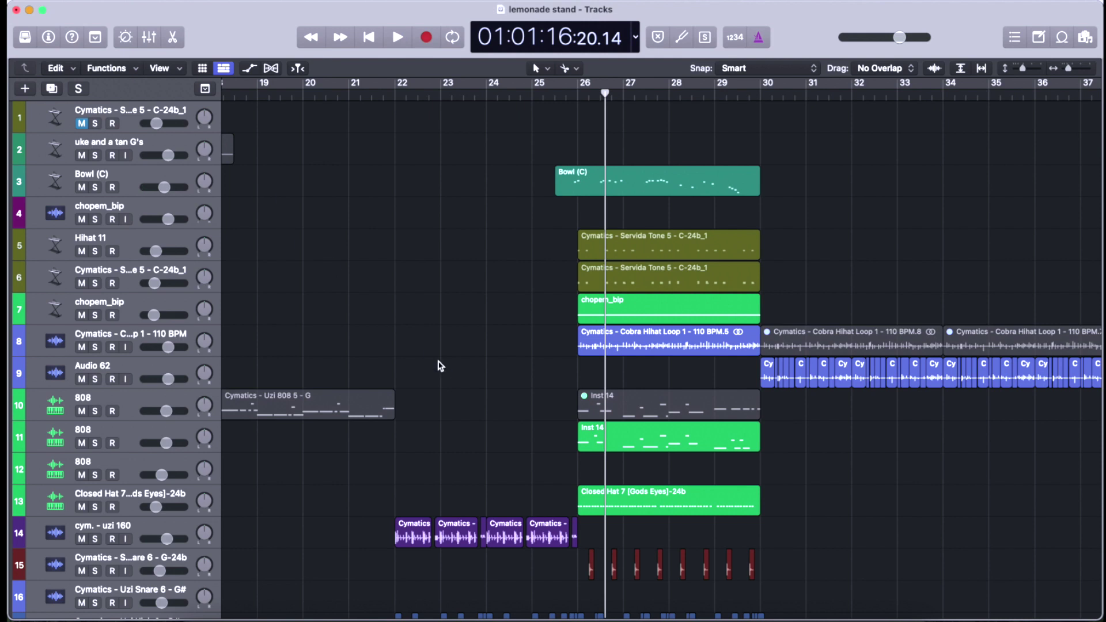
{"action": "scroll", "coordinate": [496, 335], "scroll_direction": "down", "scroll_amount": 5}
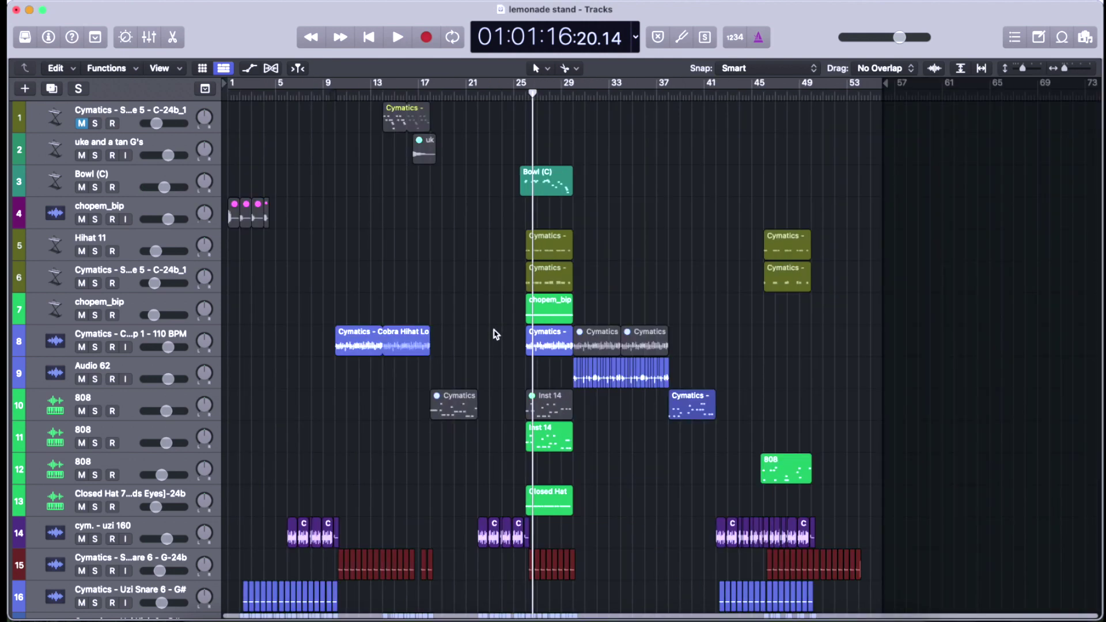
{"action": "scroll", "coordinate": [433, 215], "scroll_direction": "up", "scroll_amount": 4}
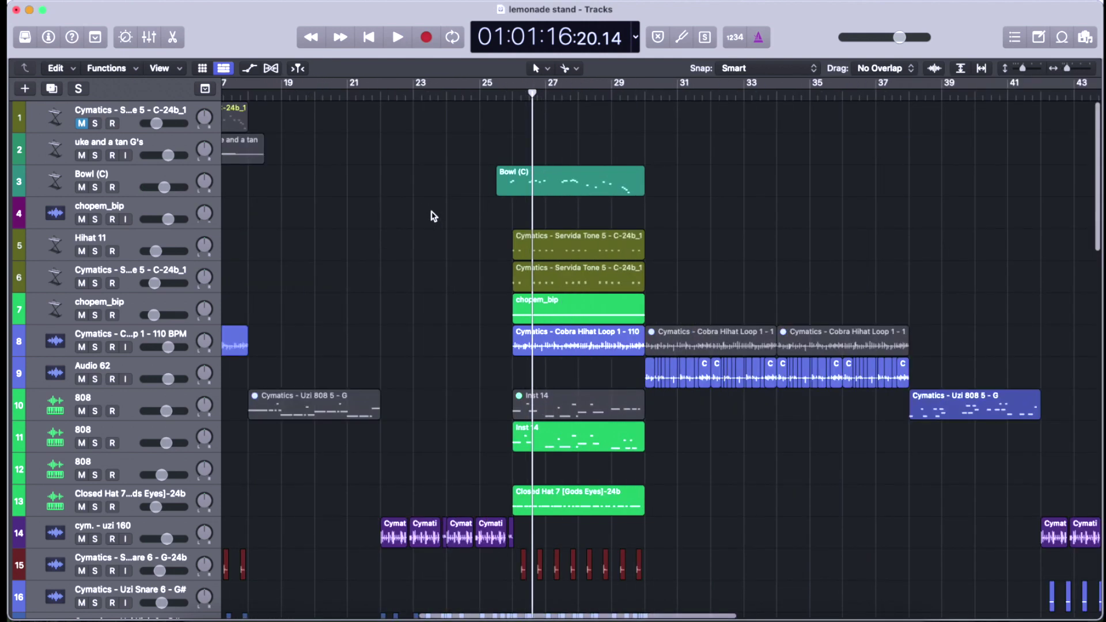
{"action": "scroll", "coordinate": [435, 219], "scroll_direction": "up", "scroll_amount": 6}
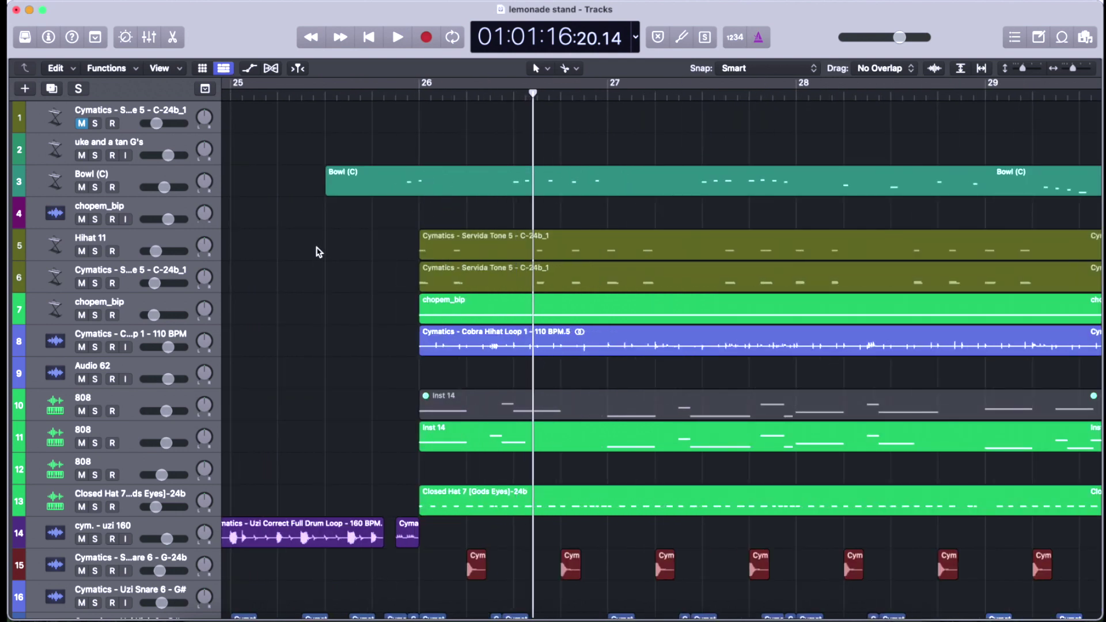
{"action": "scroll", "coordinate": [343, 300], "scroll_direction": "down", "scroll_amount": 2}
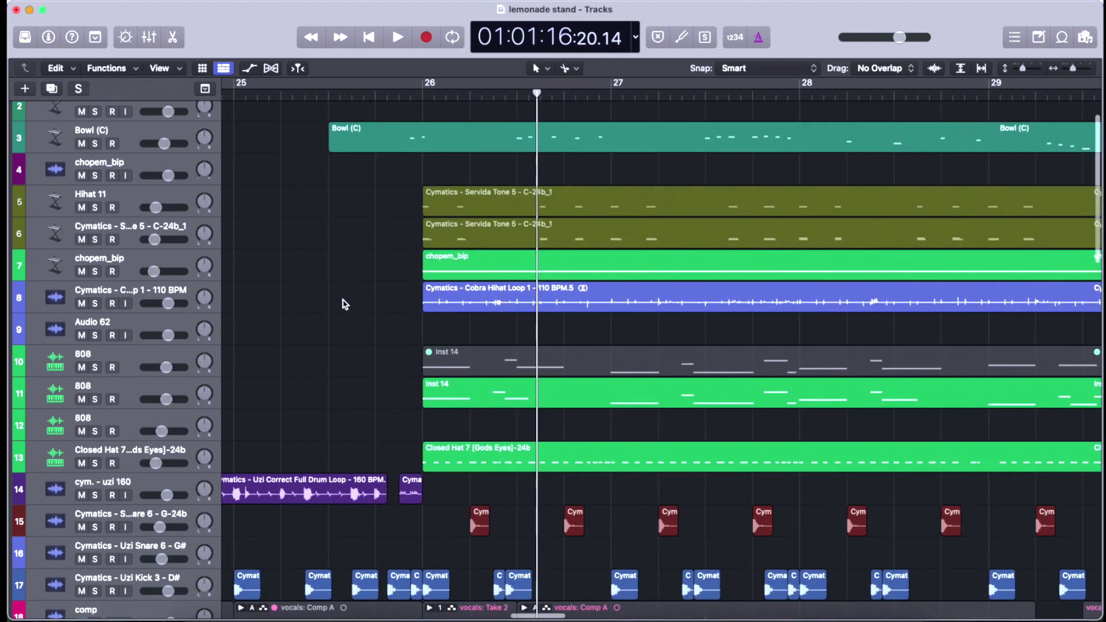
- Solo the chopem_bip track with the region at bar 26 and play it briefly from that bar
{"action": "scroll", "coordinate": [341, 304], "scroll_direction": "right", "scroll_amount": 2}
{"action": "left_click", "coordinate": [95, 272]}
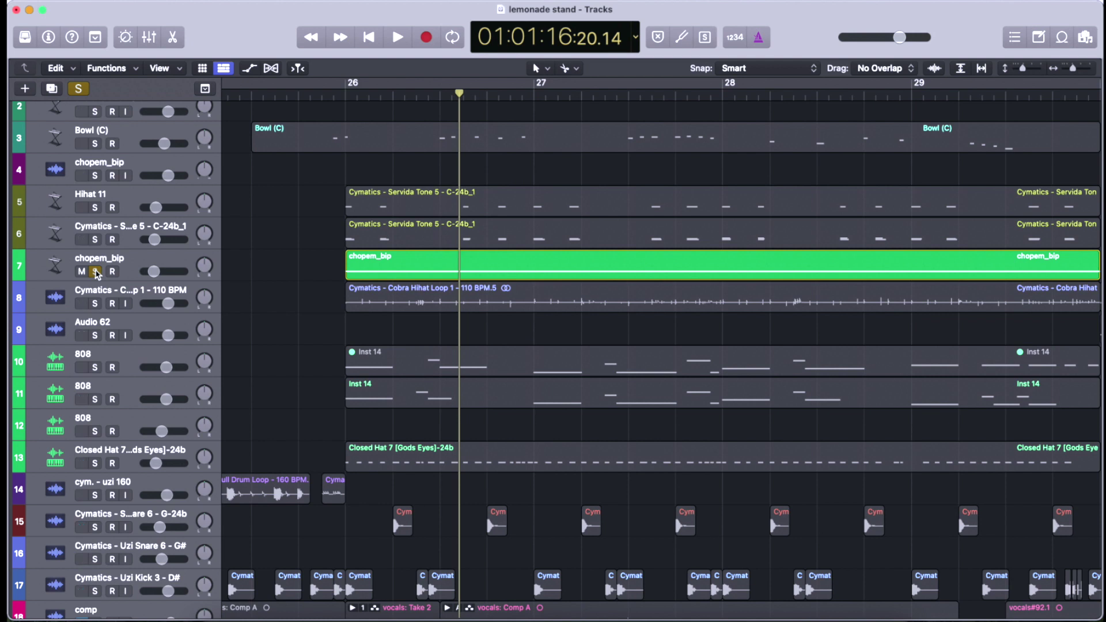
{"action": "left_click", "coordinate": [349, 89]}
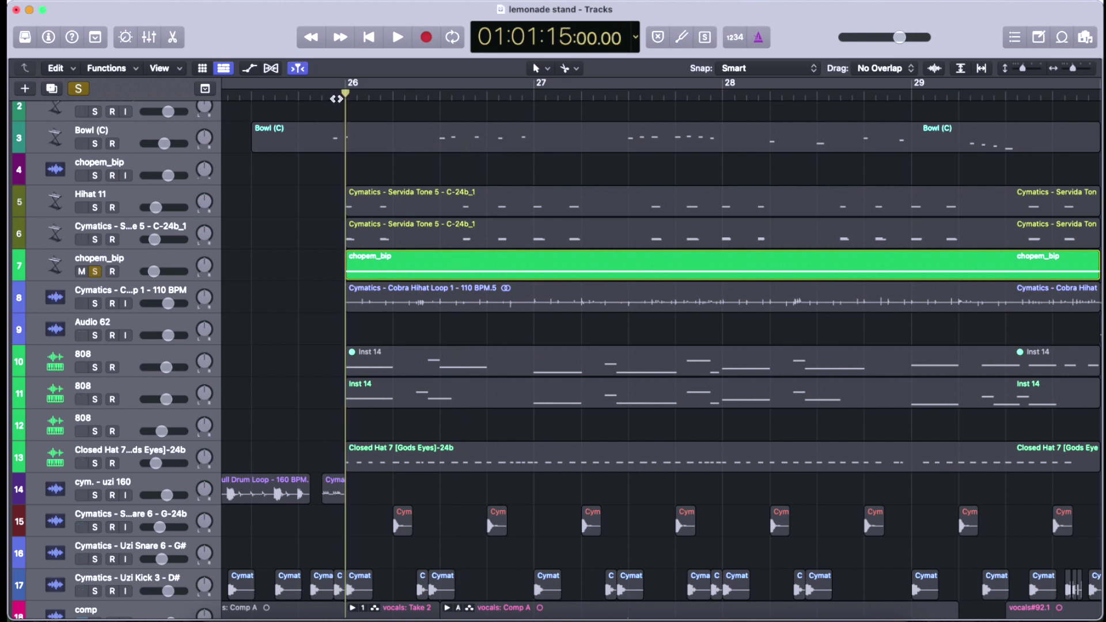
{"action": "key", "text": "space"}
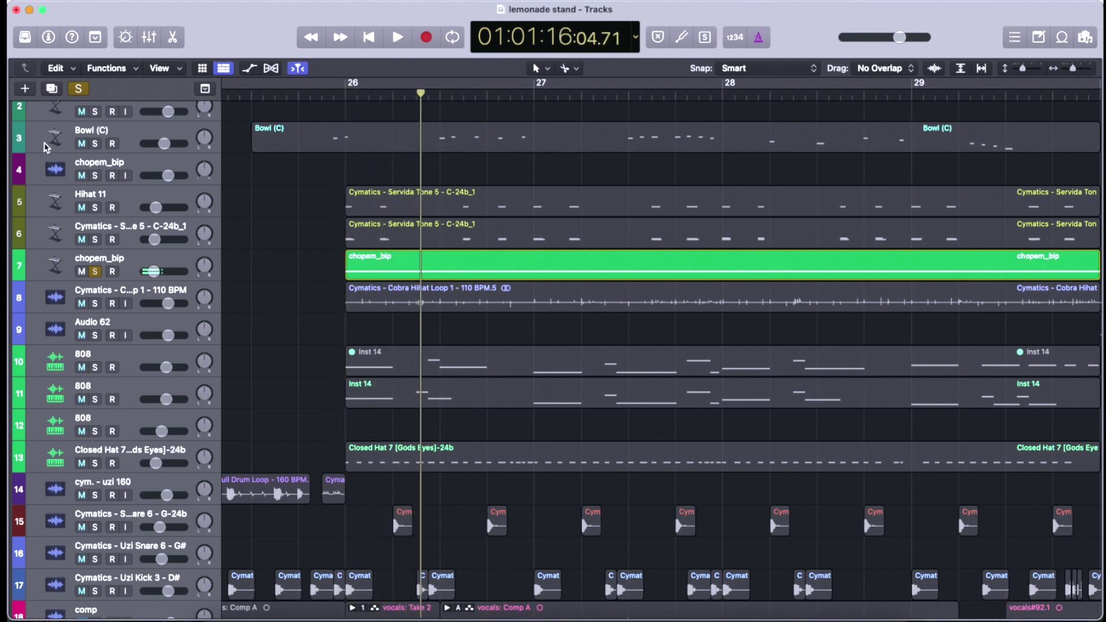
- Solo the Cymatics track directly above chopem_bip in its place, play it from bar 26, and clear the solo during playback
{"action": "left_click", "coordinate": [96, 239]}
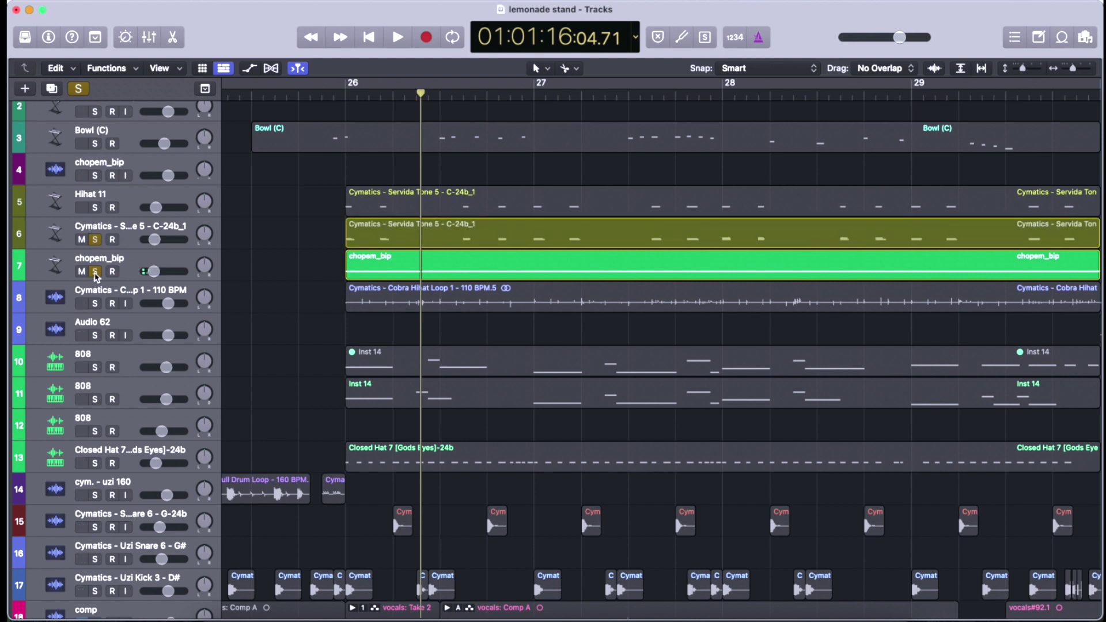
{"action": "left_click", "coordinate": [95, 272]}
{"action": "scroll", "coordinate": [286, 263], "scroll_direction": "up", "scroll_amount": 6}
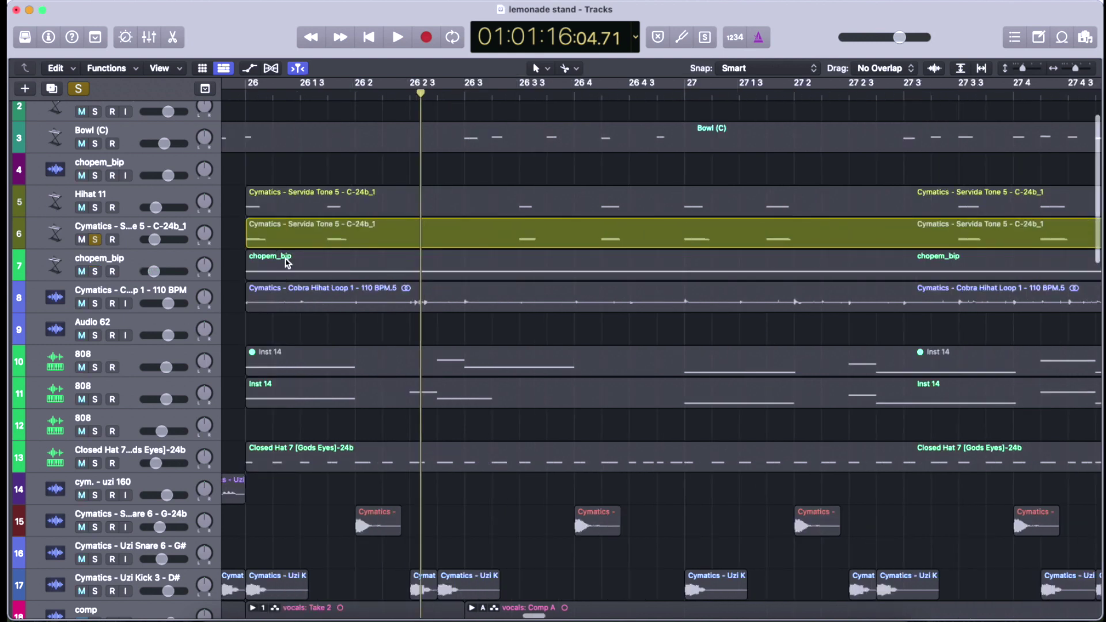
{"action": "scroll", "coordinate": [339, 275], "scroll_direction": "right", "scroll_amount": 1}
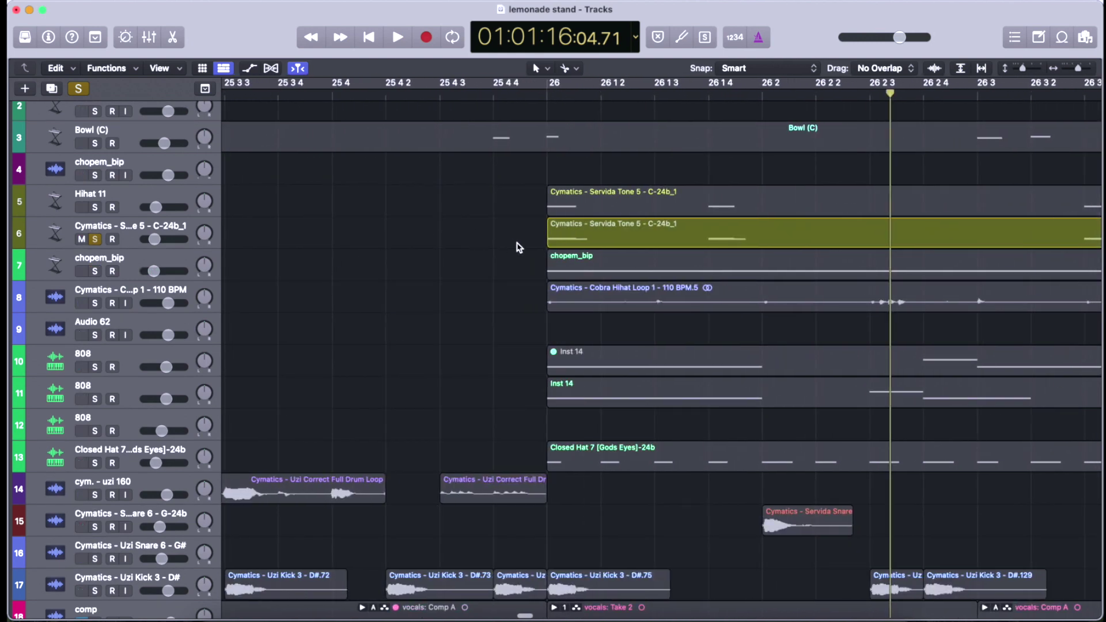
{"action": "left_click", "coordinate": [541, 98]}
{"action": "key", "text": "space"}
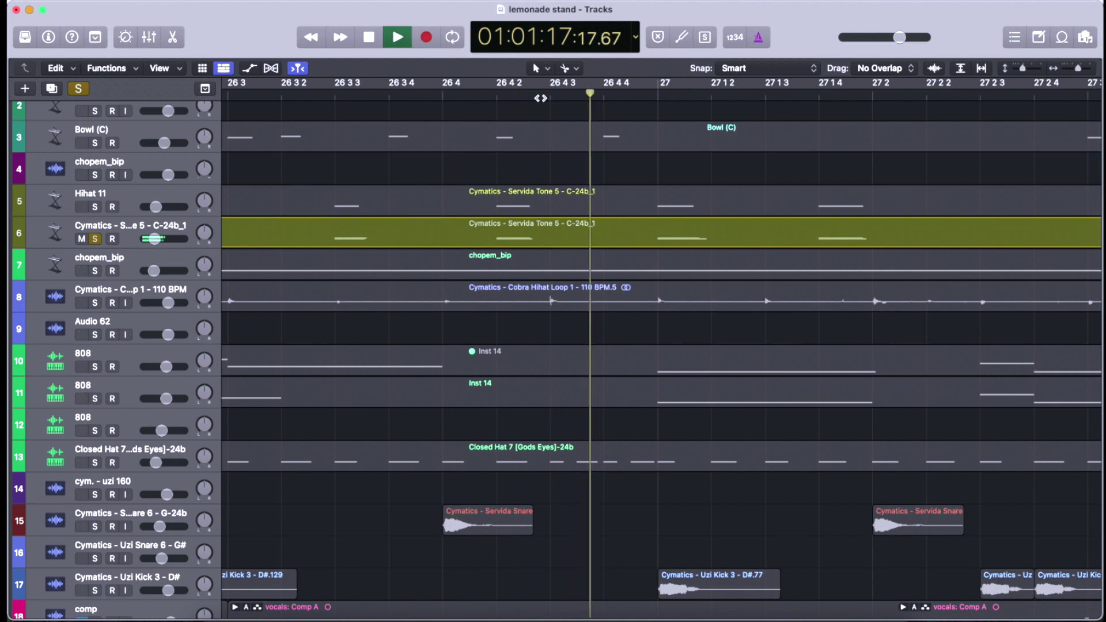
{"action": "key", "text": "super+Left"}
{"action": "key", "text": "super+Left"}
{"action": "key", "text": "super+Left"}
{"action": "key", "text": "super+Left"}
{"action": "key", "text": "super+Left"}
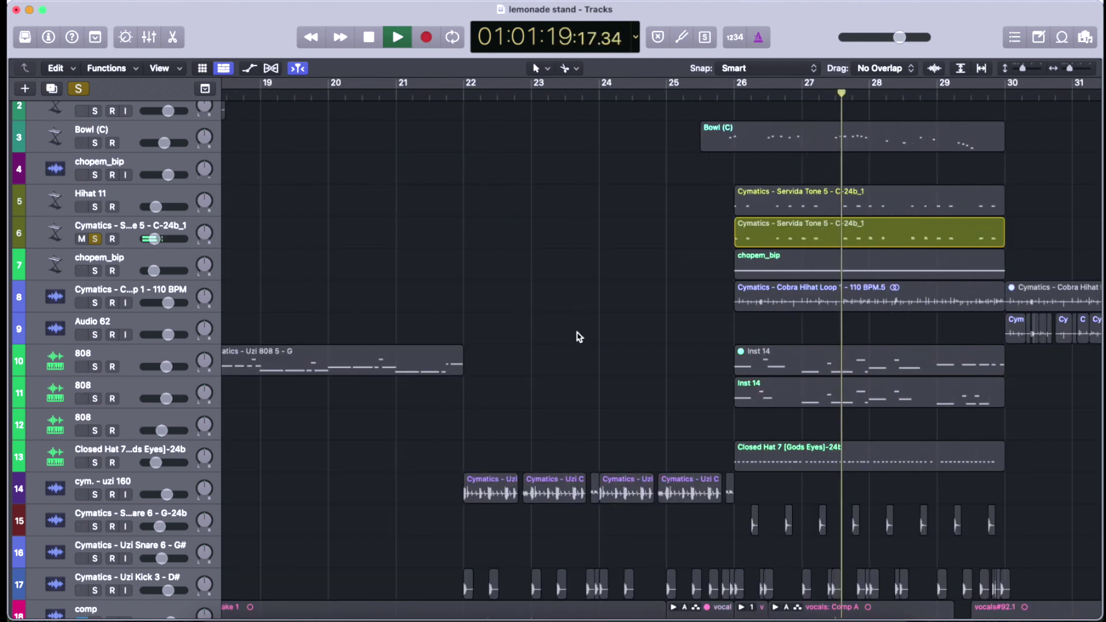
{"action": "left_click", "coordinate": [78, 89]}
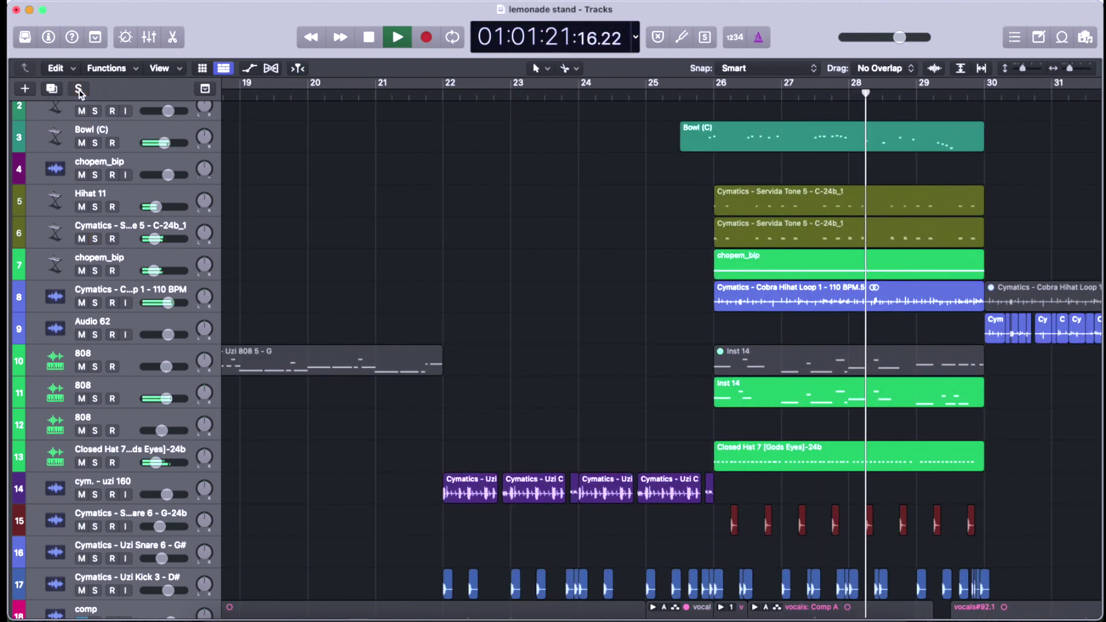
- Listen to the Hihat 11 track soloed while playback continues
{"action": "left_click", "coordinate": [96, 208]}
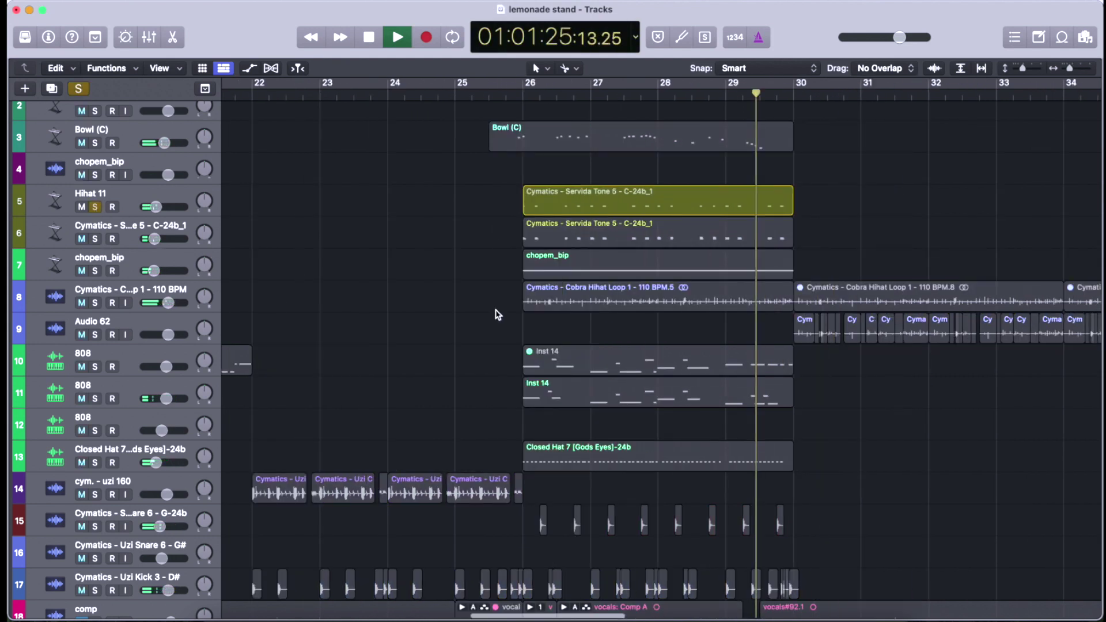
{"action": "scroll", "coordinate": [455, 453], "scroll_direction": "down", "scroll_amount": 2}
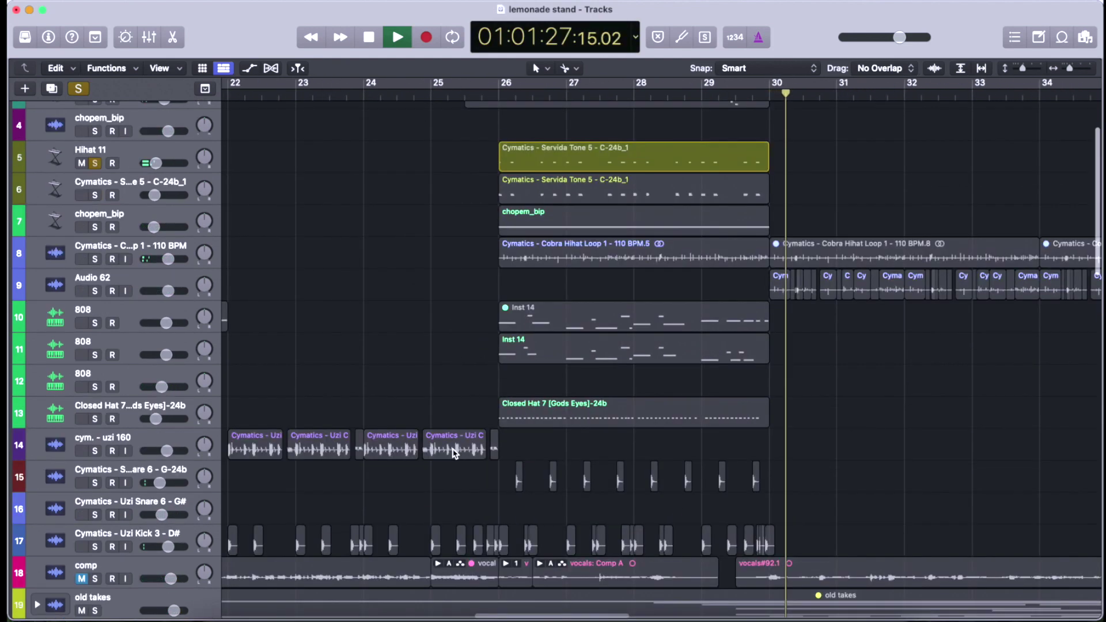
{"action": "scroll", "coordinate": [455, 453], "scroll_direction": "down", "scroll_amount": 3}
- Solo Closed Hat 7 from just before bar 26, add both snare tracks, the Uzi Kick 3 and the Inst 14 808 track, and stop playback
{"action": "left_click", "coordinate": [95, 336]}
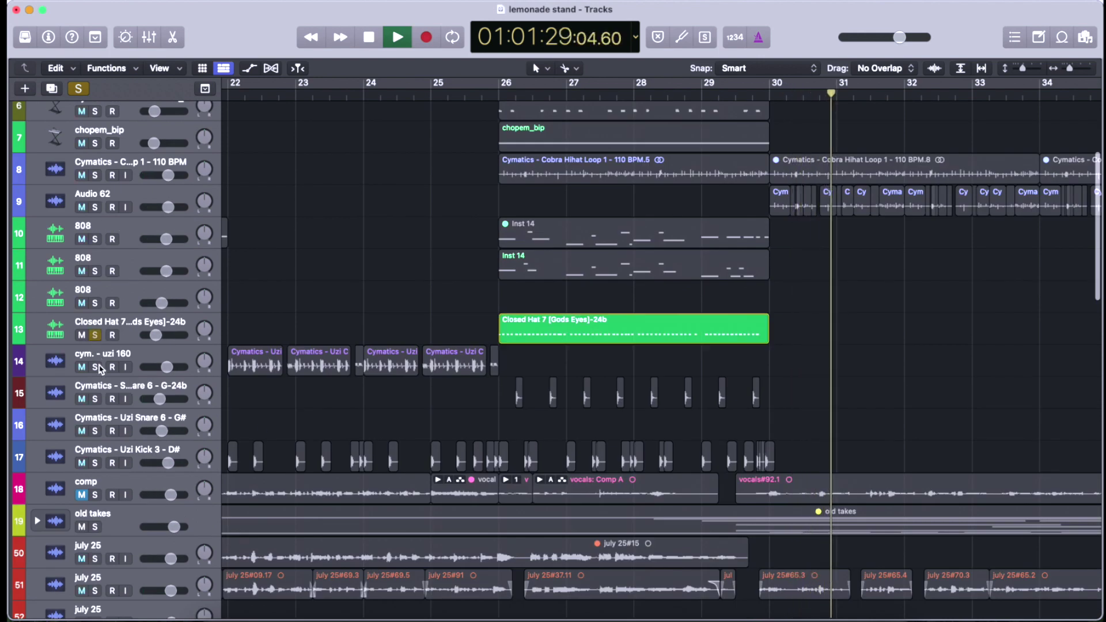
{"action": "left_click", "coordinate": [476, 93]}
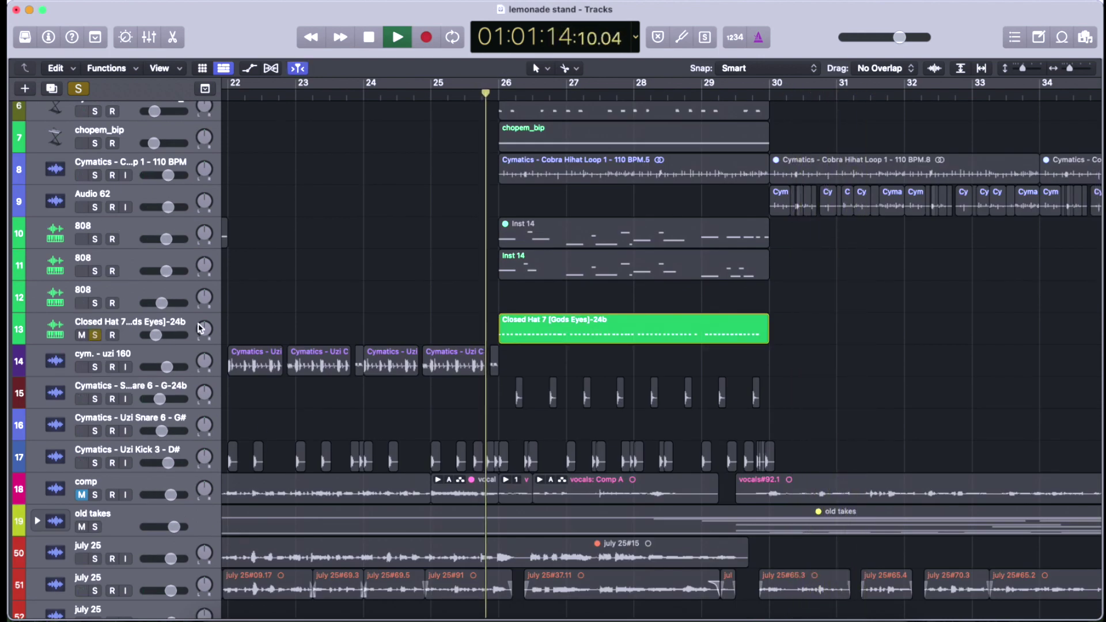
{"action": "left_click", "coordinate": [95, 399]}
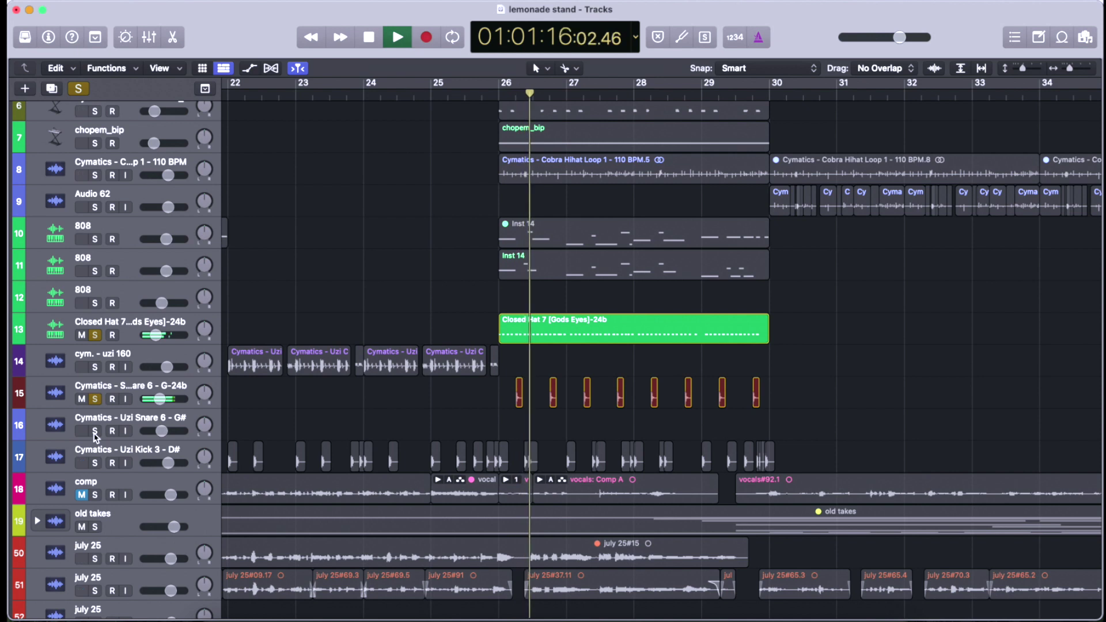
{"action": "left_click", "coordinate": [95, 432]}
{"action": "left_click", "coordinate": [94, 463]}
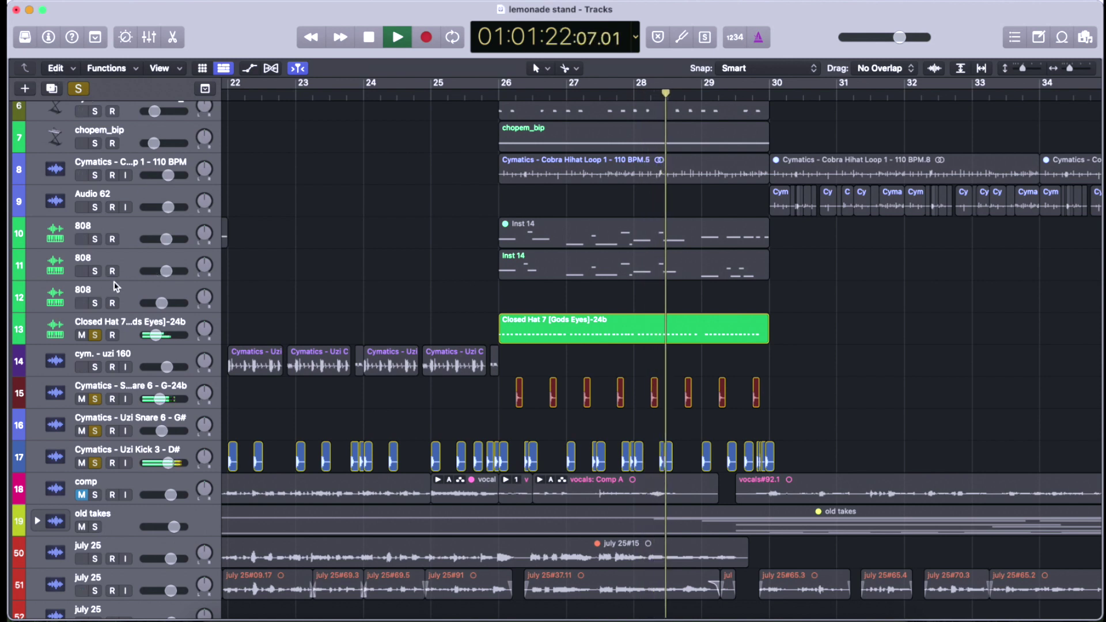
{"action": "left_click", "coordinate": [95, 271]}
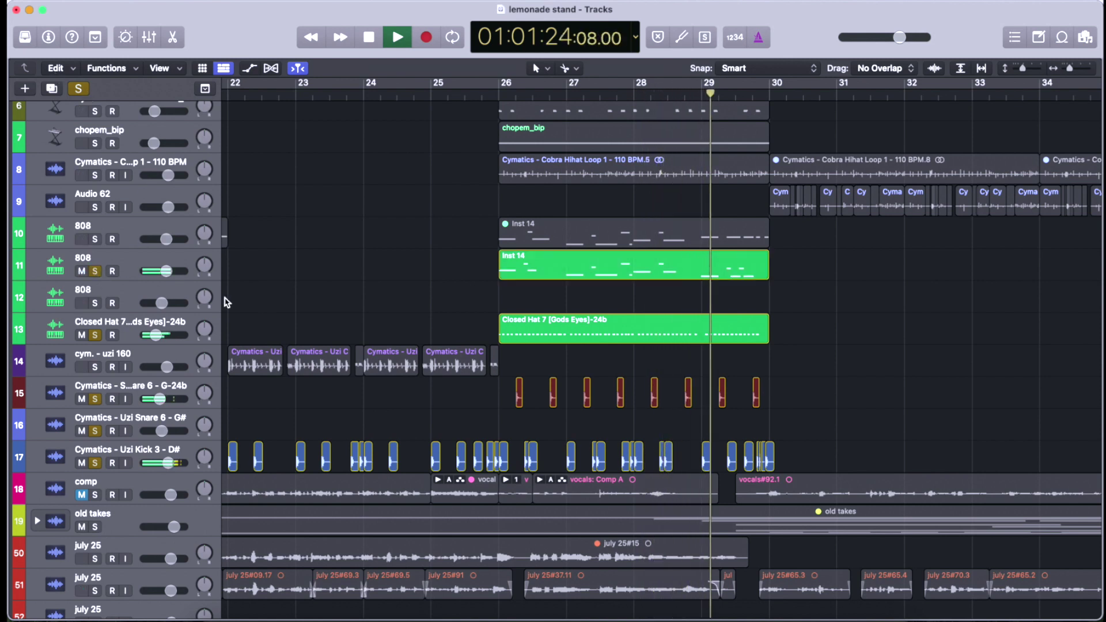
{"action": "key", "text": "space"}
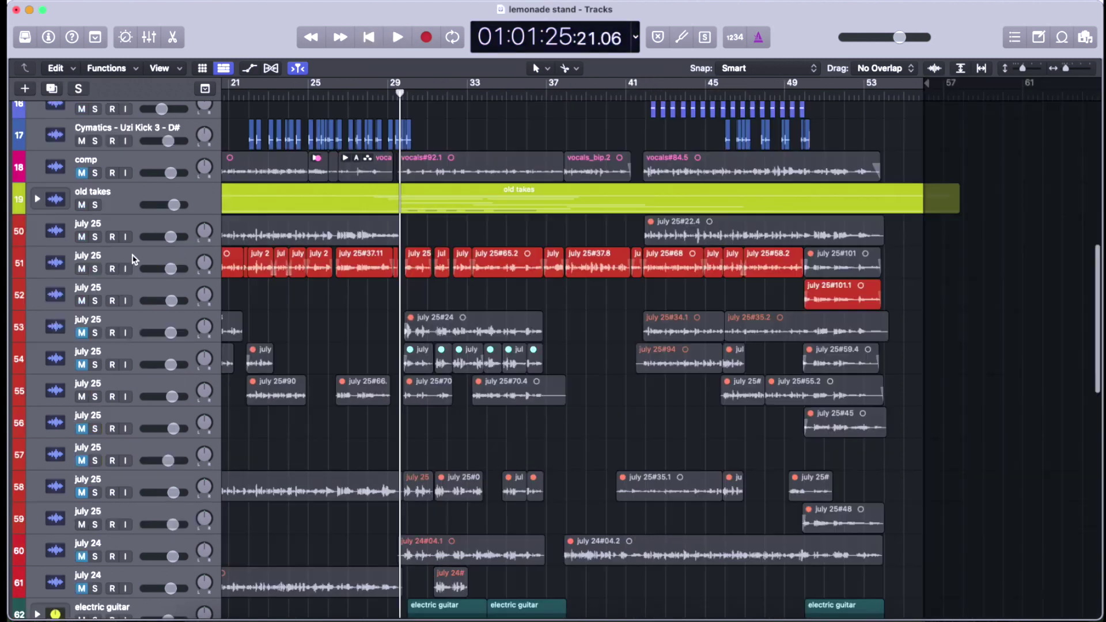
- Solo the main july 25 vocal on track 51, review where its regions sit across the arrangement, and clear the solo
{"action": "left_click", "coordinate": [95, 269]}
{"action": "key", "text": "super+Left"}
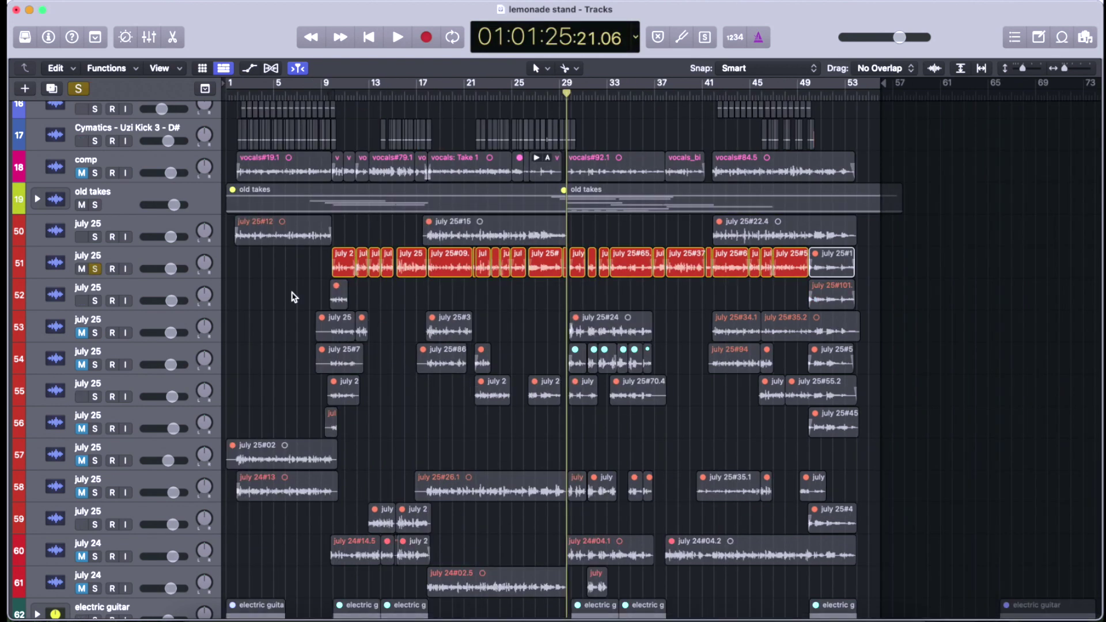
{"action": "scroll", "coordinate": [547, 523], "scroll_direction": "down", "scroll_amount": 5}
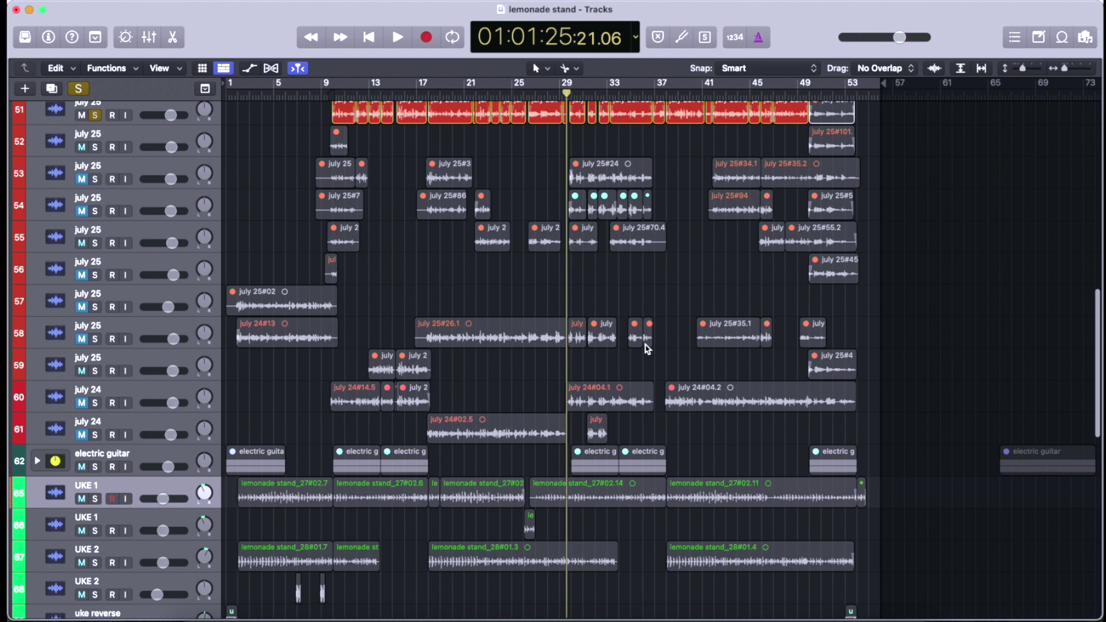
{"action": "scroll", "coordinate": [498, 279], "scroll_direction": "up", "scroll_amount": 4}
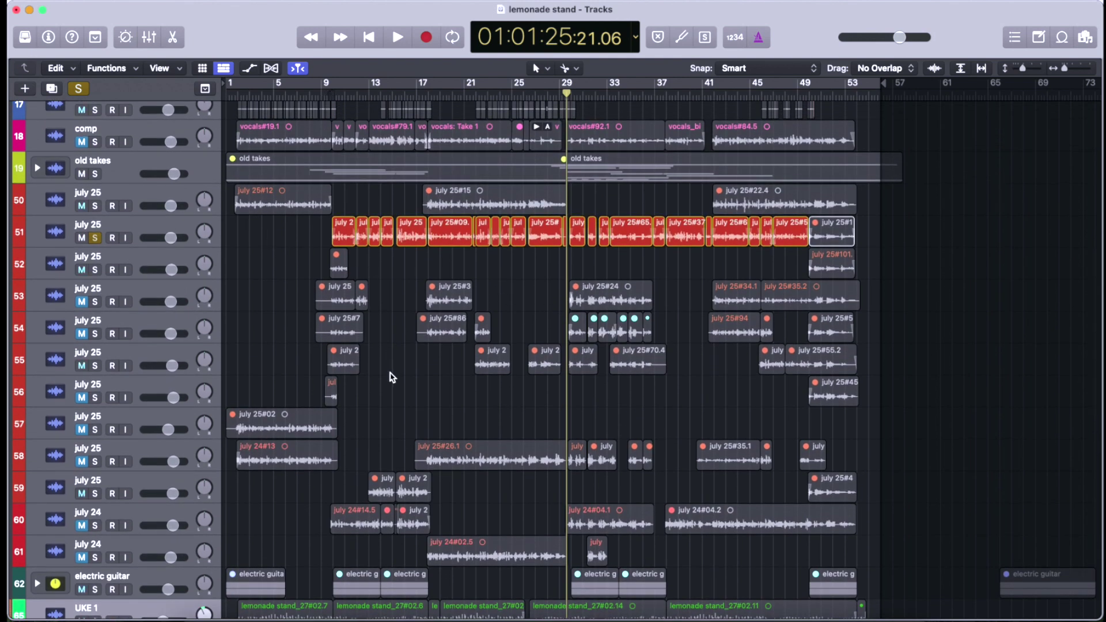
{"action": "key", "text": "super+Right"}
{"action": "key", "text": "super+Right"}
{"action": "key", "text": "super+Right"}
{"action": "key", "text": "super+Right"}
{"action": "key", "text": "super+Left"}
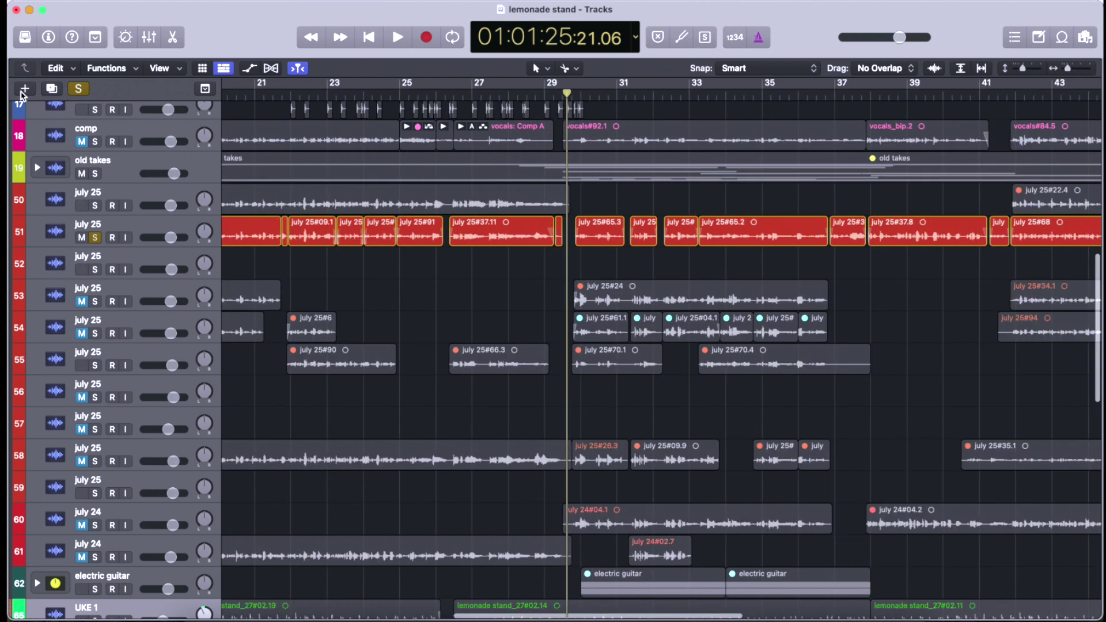
{"action": "left_click", "coordinate": [79, 90]}
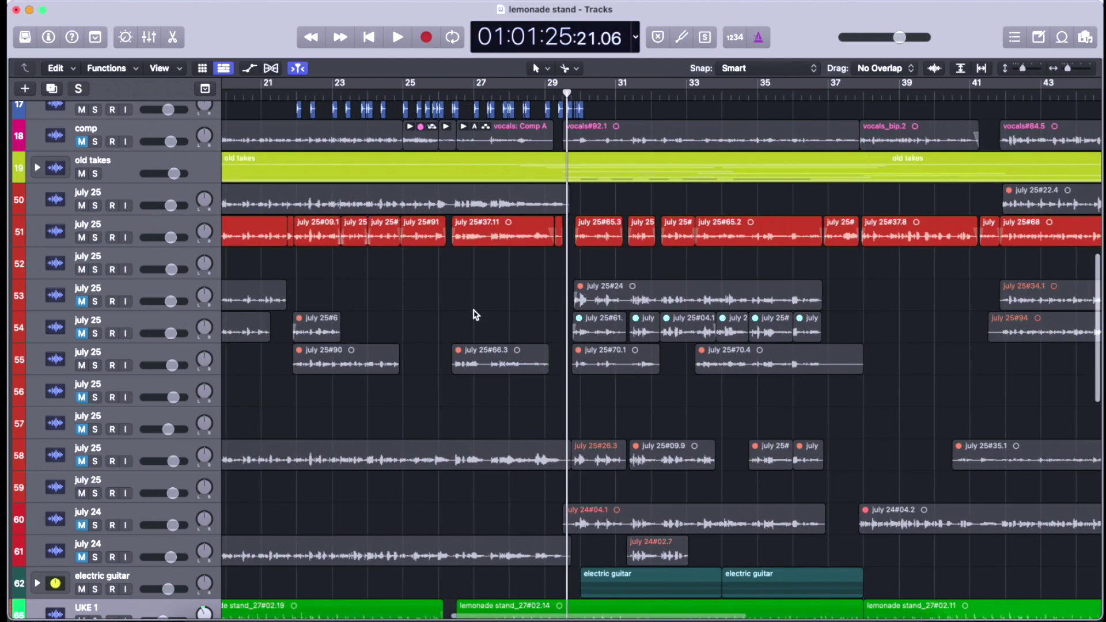
- Expand the old takes stack, look through the vocal takes inside it, and collapse the stack again
{"action": "scroll", "coordinate": [686, 343], "scroll_direction": "down", "scroll_amount": 4}
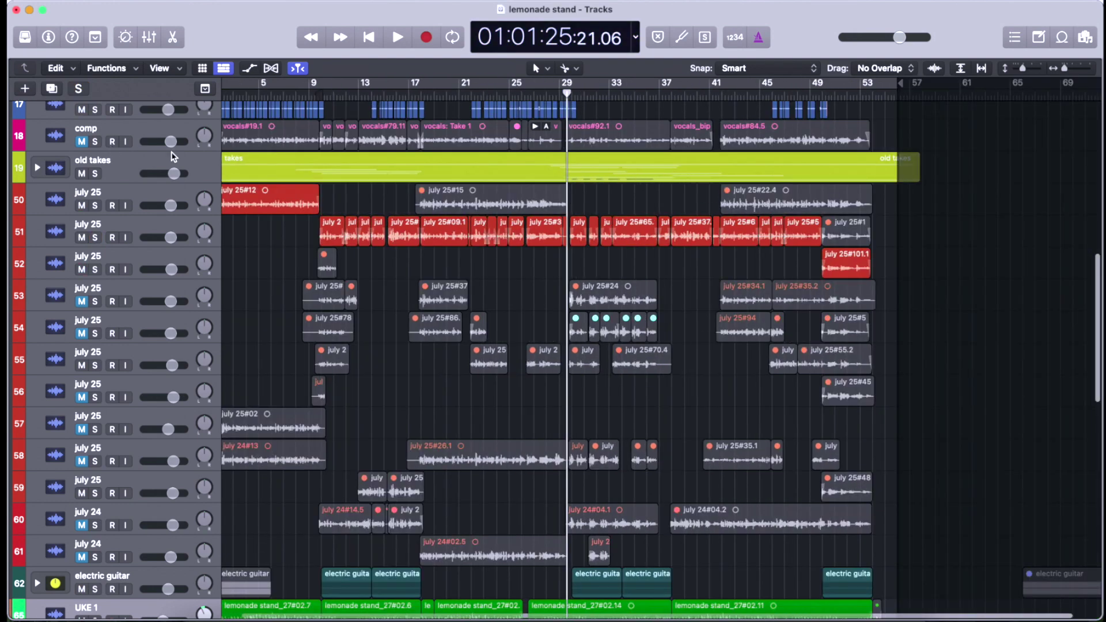
{"action": "left_click", "coordinate": [37, 168]}
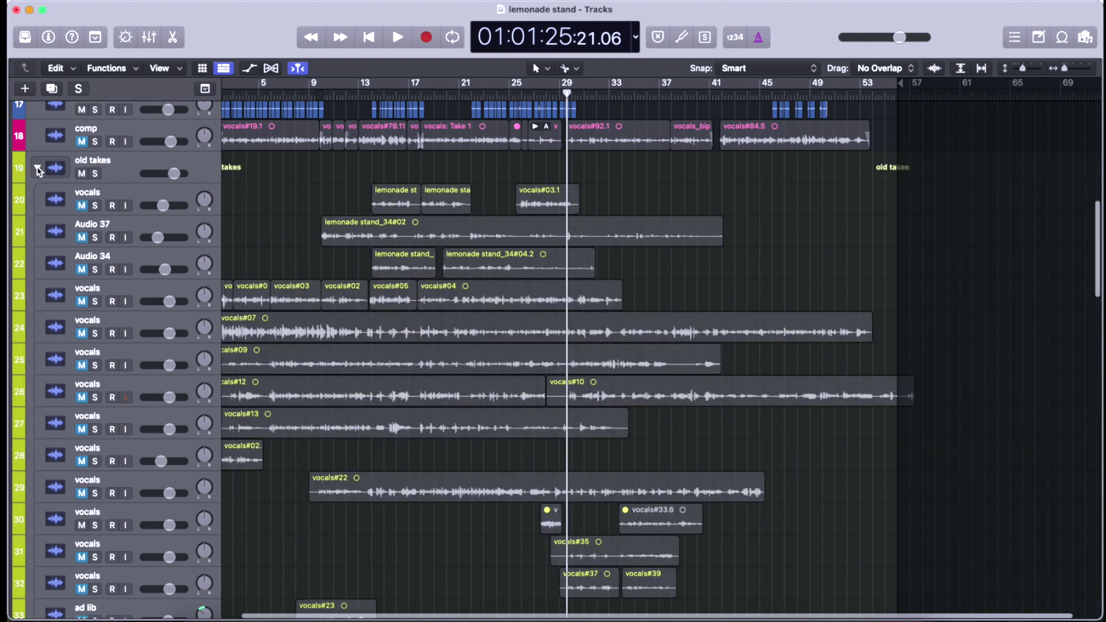
{"action": "scroll", "coordinate": [263, 329], "scroll_direction": "down", "scroll_amount": 12}
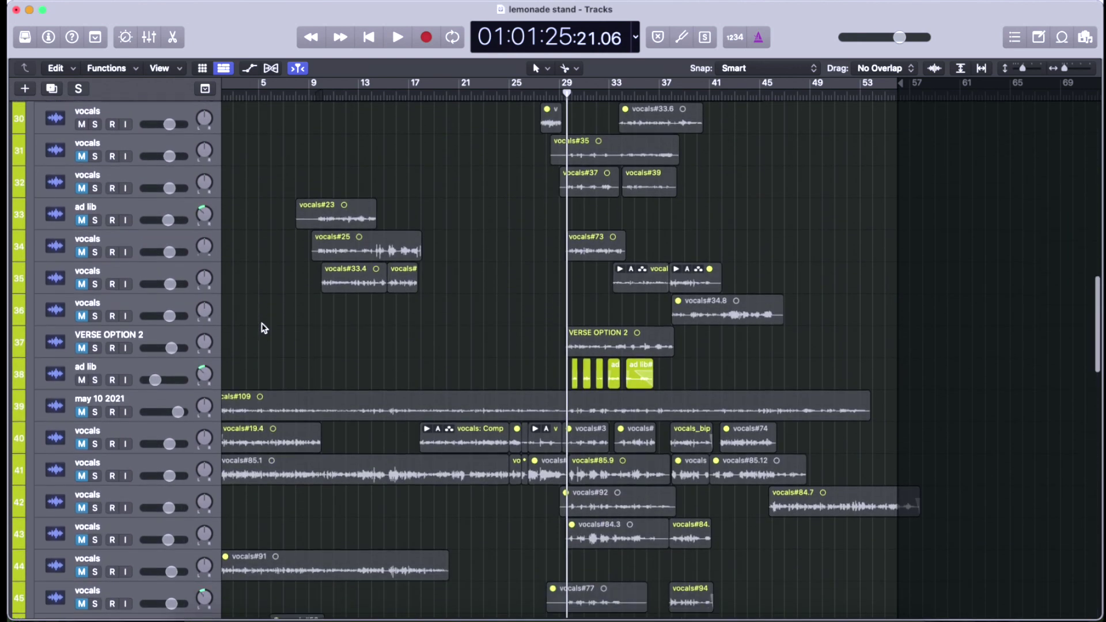
{"action": "scroll", "coordinate": [311, 339], "scroll_direction": "up", "scroll_amount": 13}
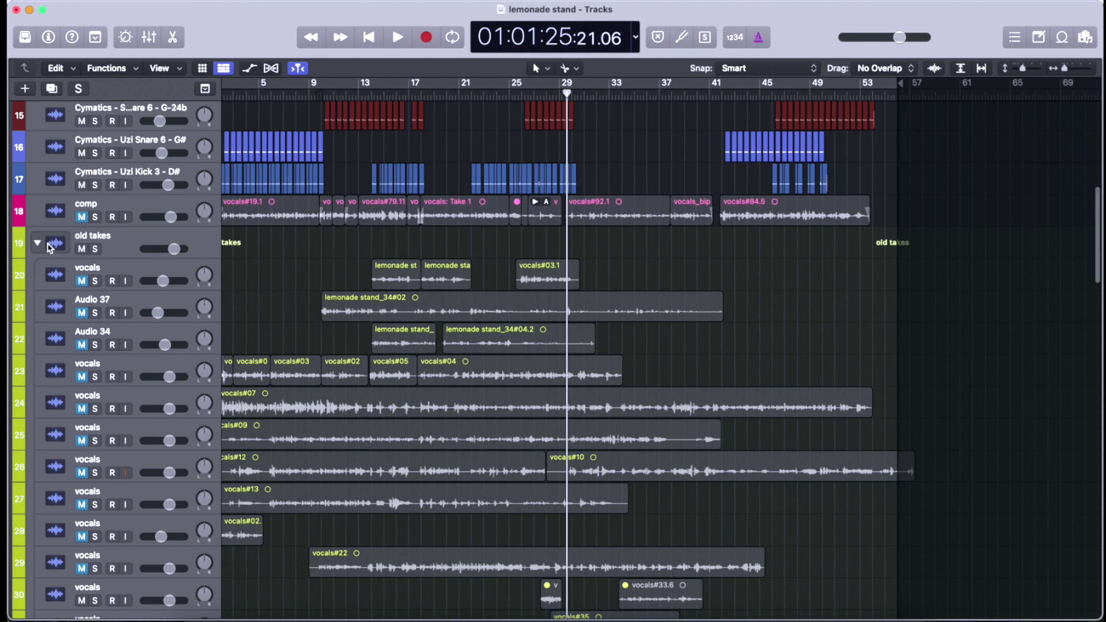
{"action": "left_click", "coordinate": [38, 245]}
{"action": "scroll", "coordinate": [655, 458], "scroll_direction": "down", "scroll_amount": 1}
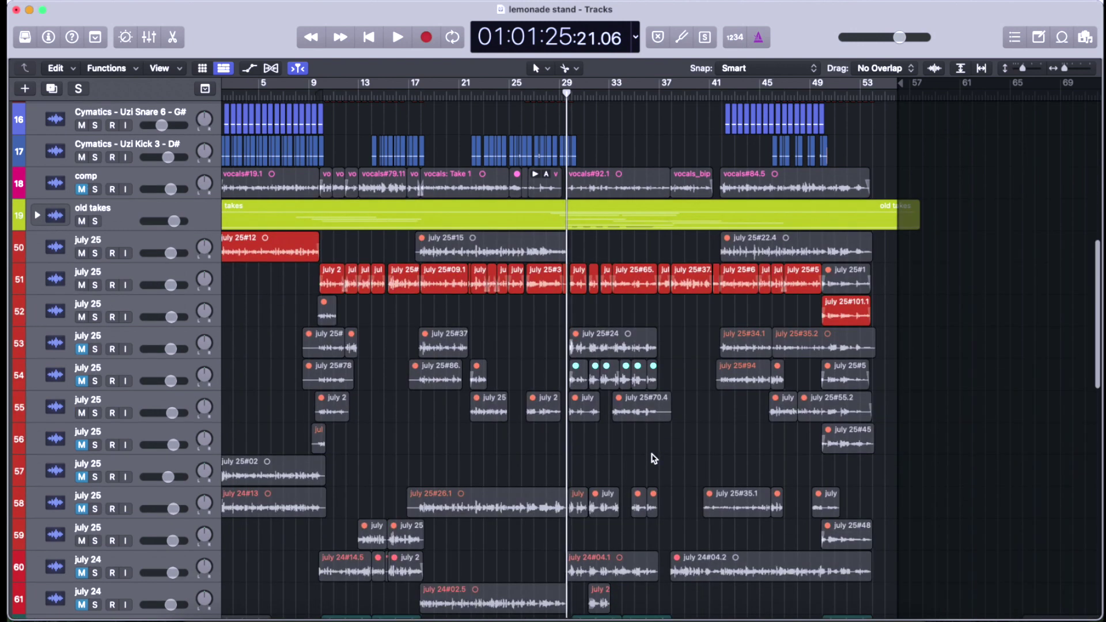
- Listen to the july 25 vocal on track 51 soloed during playback, clear the solo, deselect its regions, and stop playback
{"action": "key", "text": "super+Right"}
{"action": "key", "text": "super+Right"}
{"action": "key", "text": "super+Right"}
{"action": "key", "text": "super+Right"}
{"action": "scroll", "coordinate": [623, 410], "scroll_direction": "right", "scroll_amount": 4}
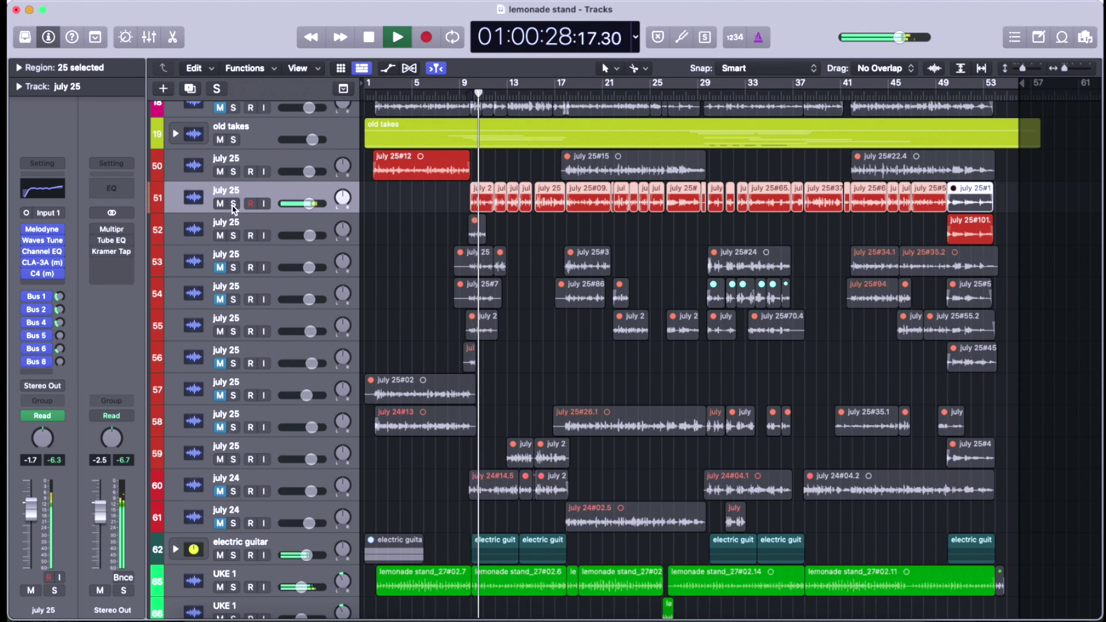
{"action": "left_click", "coordinate": [233, 204]}
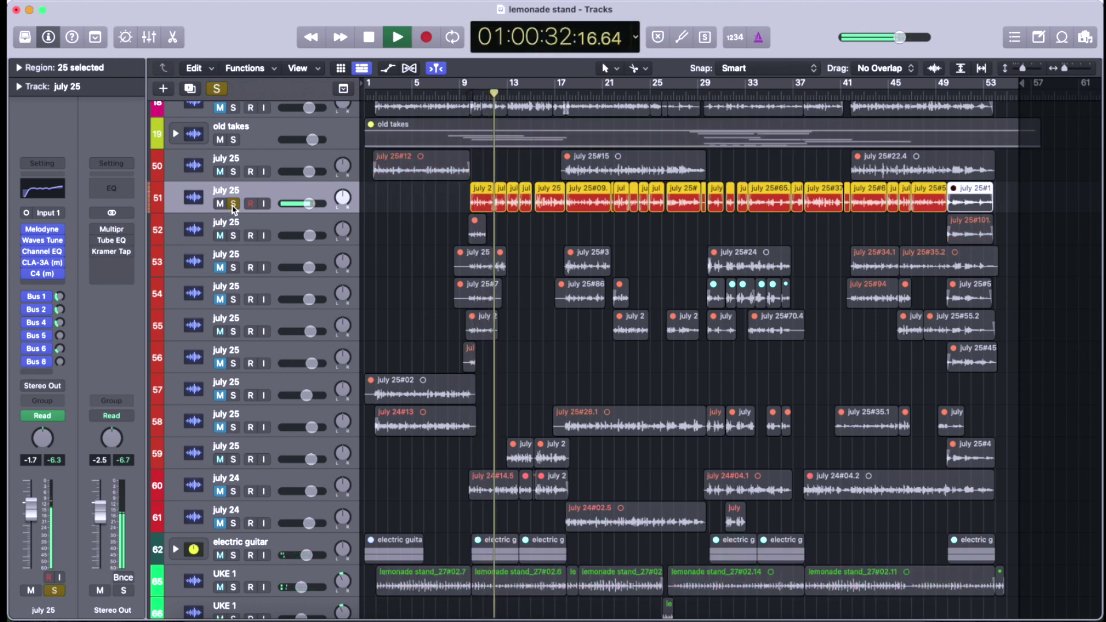
{"action": "left_click", "coordinate": [217, 89]}
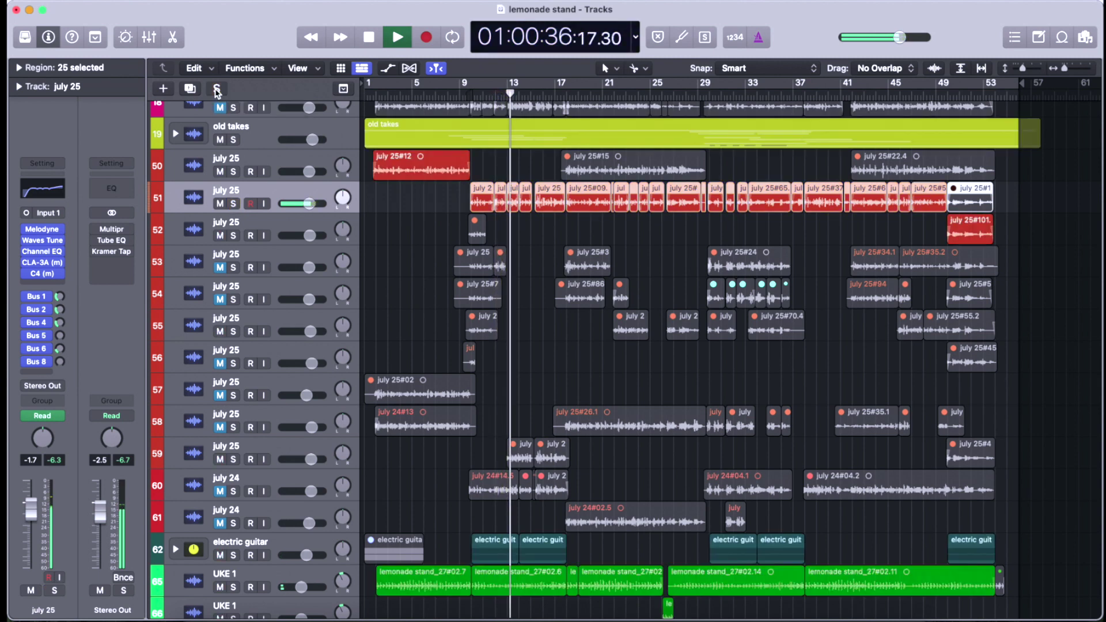
{"action": "left_click", "coordinate": [647, 276]}
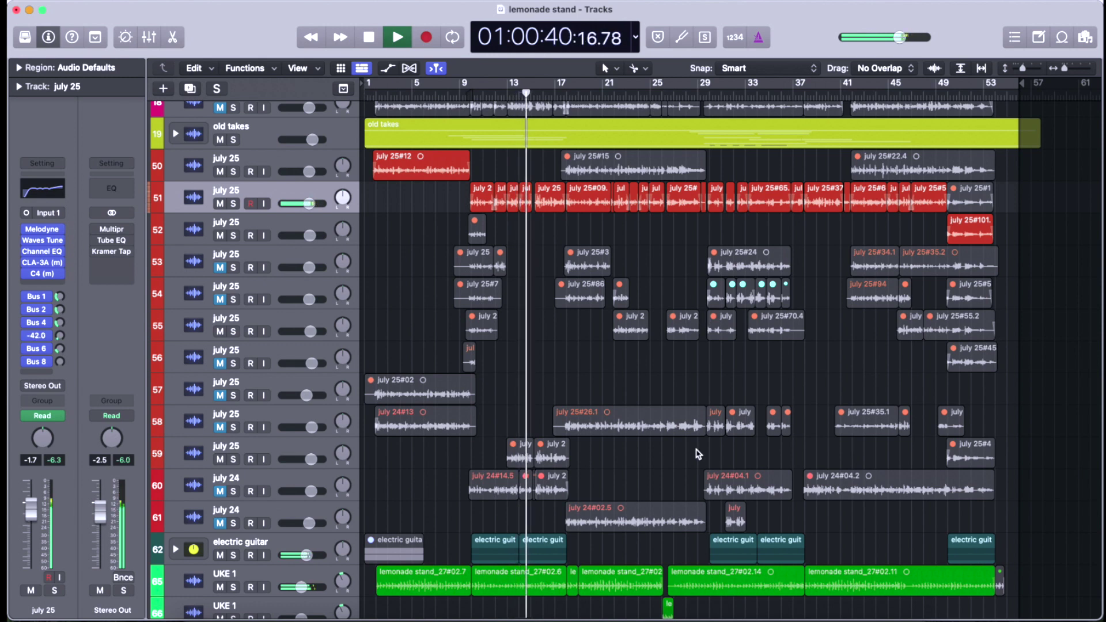
{"action": "key", "text": "space"}
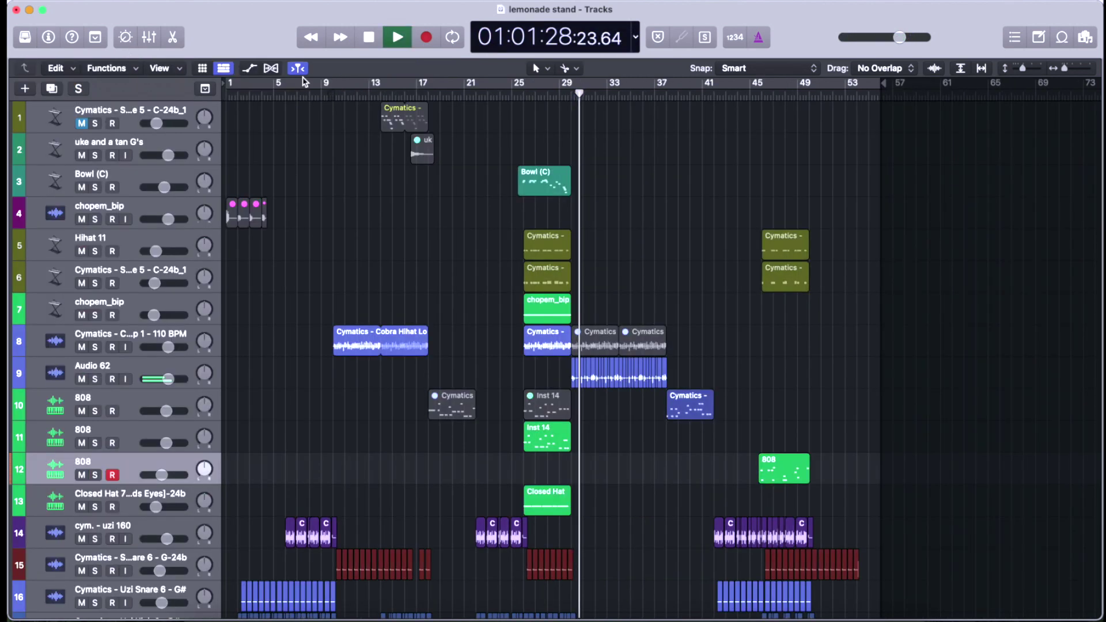
- Look through the vocal, guitar and ukulele tracks while the song plays, show the inspector, and stop playback
{"action": "scroll", "coordinate": [622, 503], "scroll_direction": "down", "scroll_amount": 5}
{"action": "scroll", "coordinate": [664, 346], "scroll_direction": "down", "scroll_amount": 6}
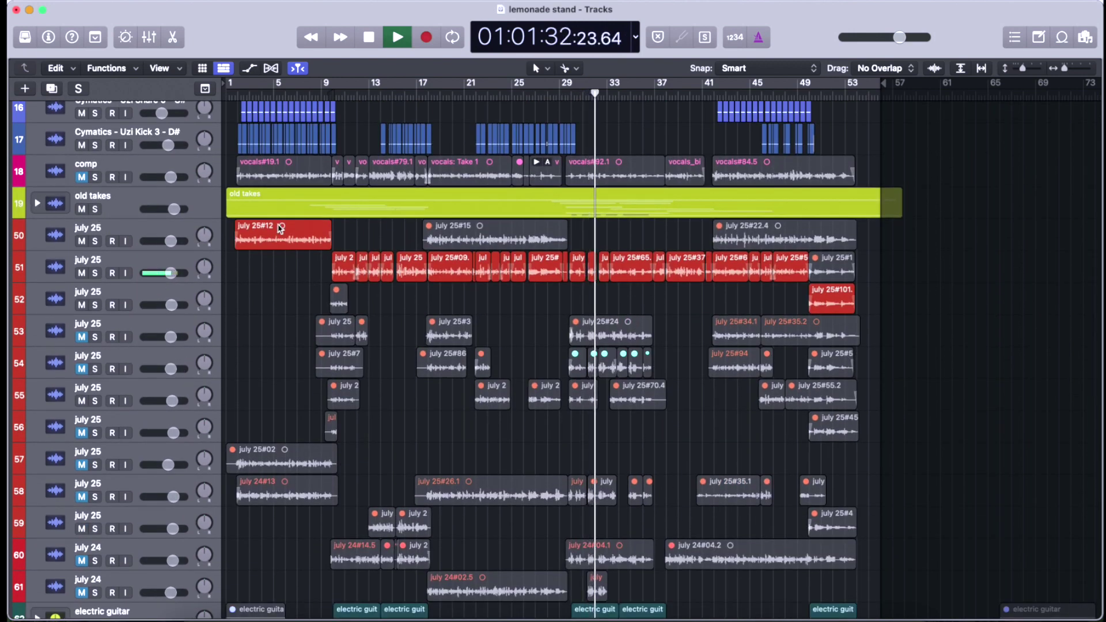
{"action": "scroll", "coordinate": [229, 332], "scroll_direction": "down", "scroll_amount": 10}
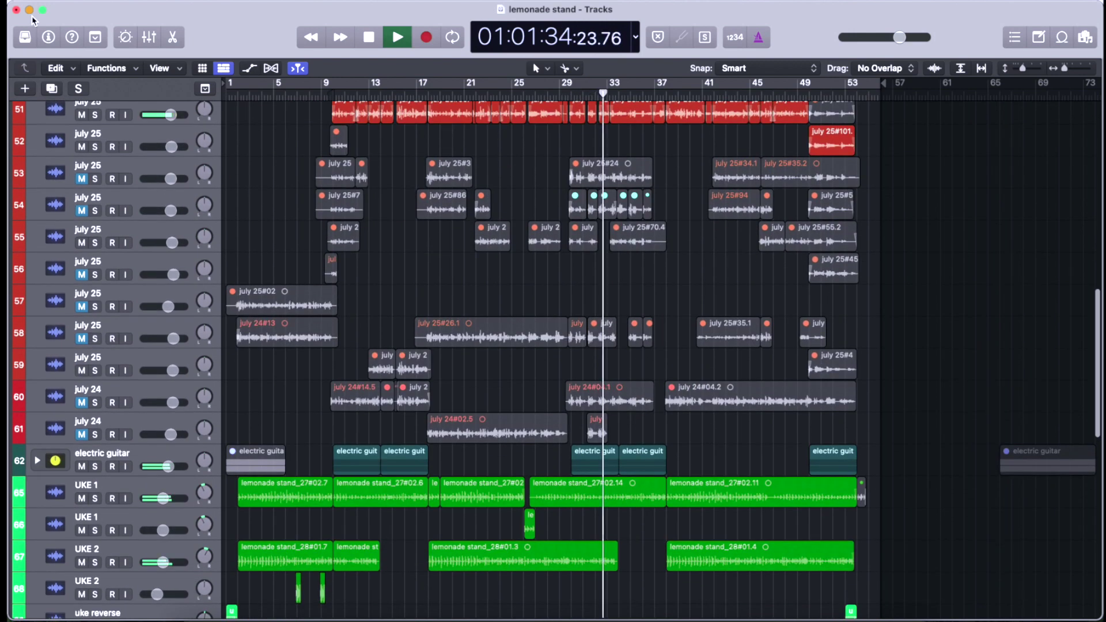
{"action": "left_click", "coordinate": [49, 38]}
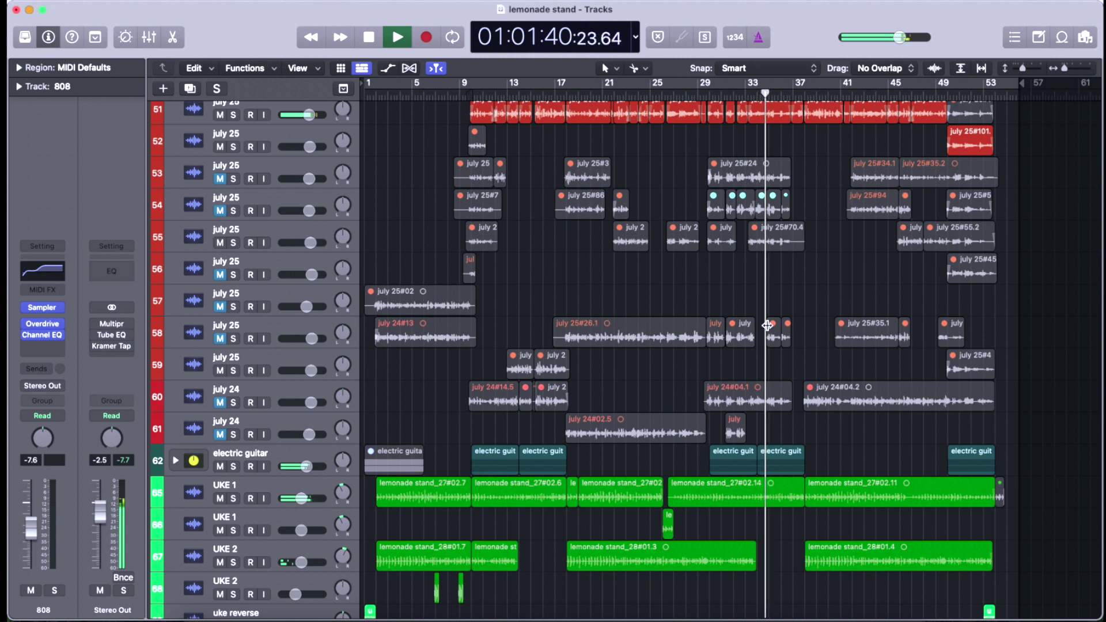
{"action": "key", "text": "space"}
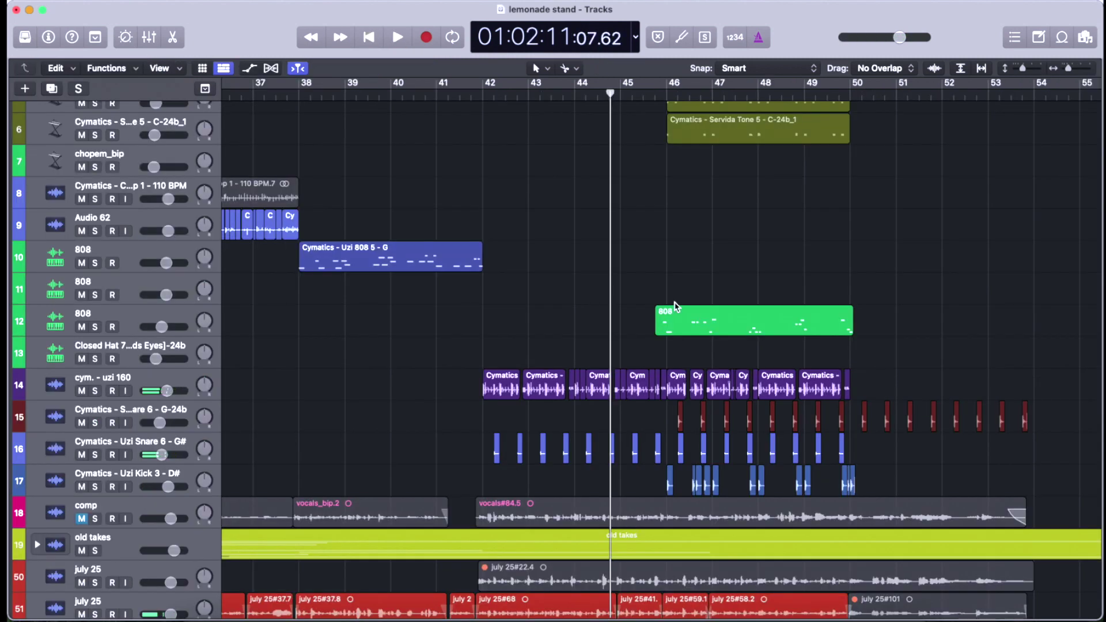
- Solo the 808 on track 12, check its channel strip in the inspector, hide the inspector, and examine the region near bar 46
{"action": "scroll", "coordinate": [675, 307], "scroll_direction": "down", "scroll_amount": 5}
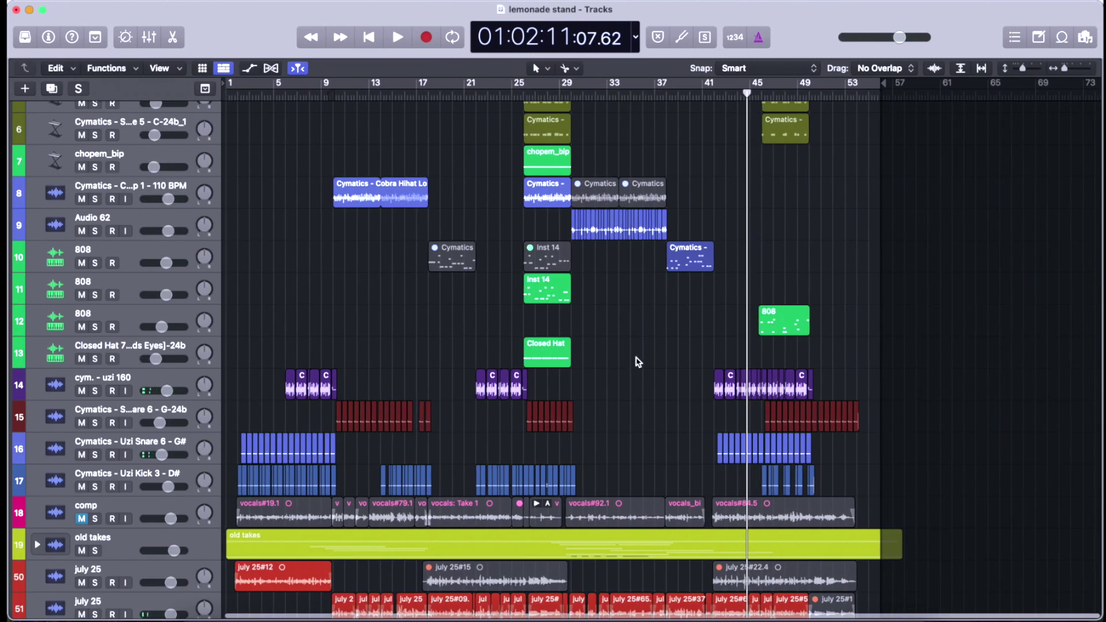
{"action": "scroll", "coordinate": [644, 381], "scroll_direction": "up", "scroll_amount": 4}
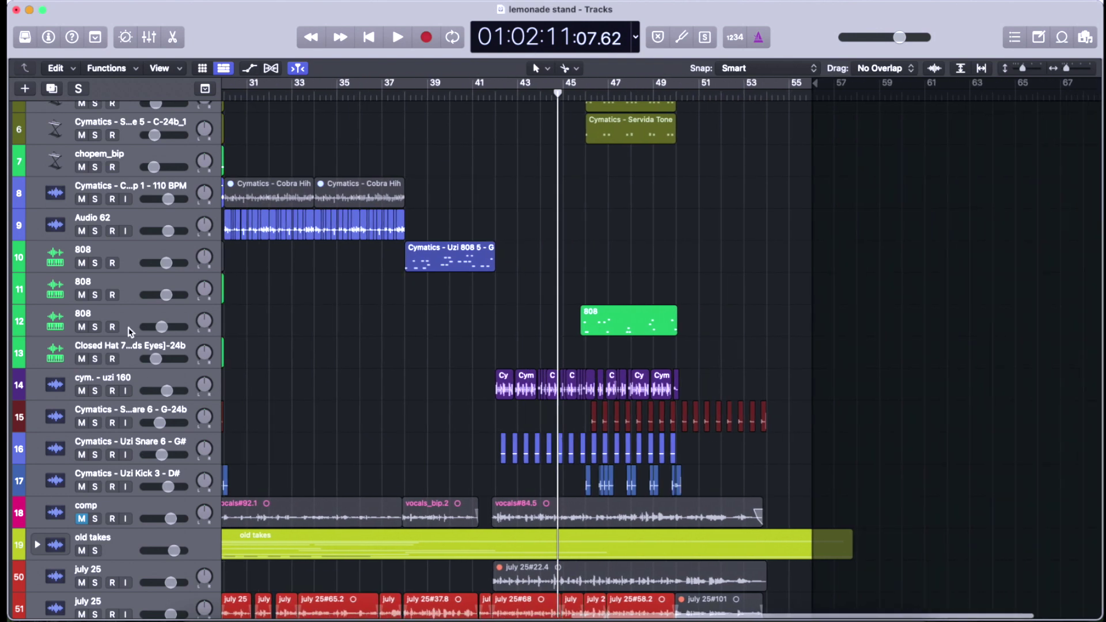
{"action": "left_click", "coordinate": [95, 326]}
{"action": "left_click", "coordinate": [48, 38]}
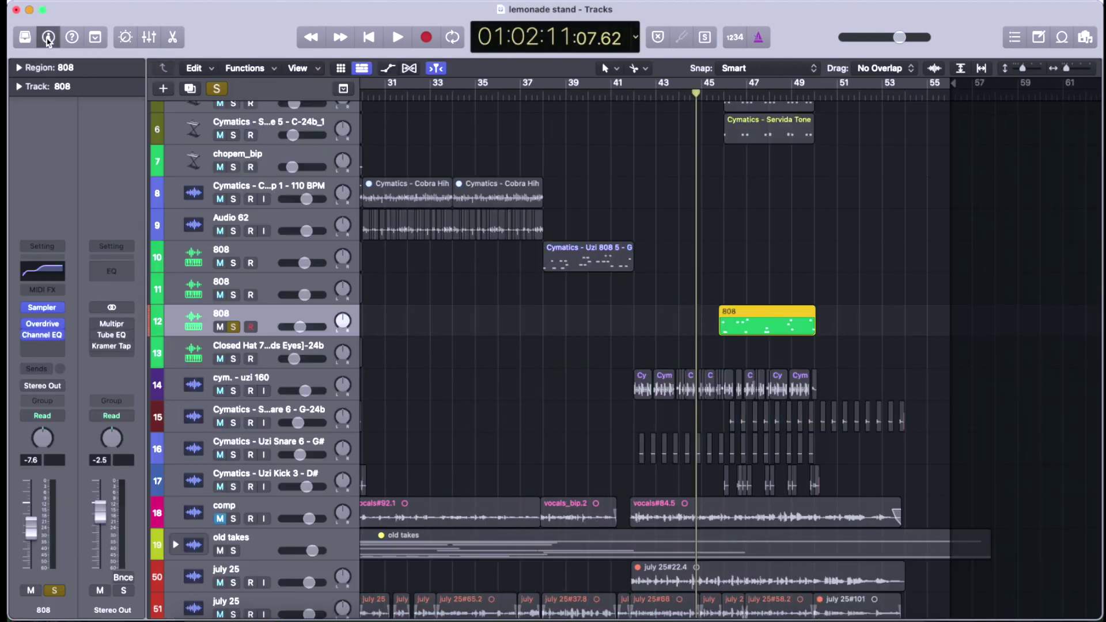
{"action": "left_click", "coordinate": [48, 37]}
{"action": "left_click", "coordinate": [378, 332]}
{"action": "scroll", "coordinate": [443, 334], "scroll_direction": "up", "scroll_amount": 2}
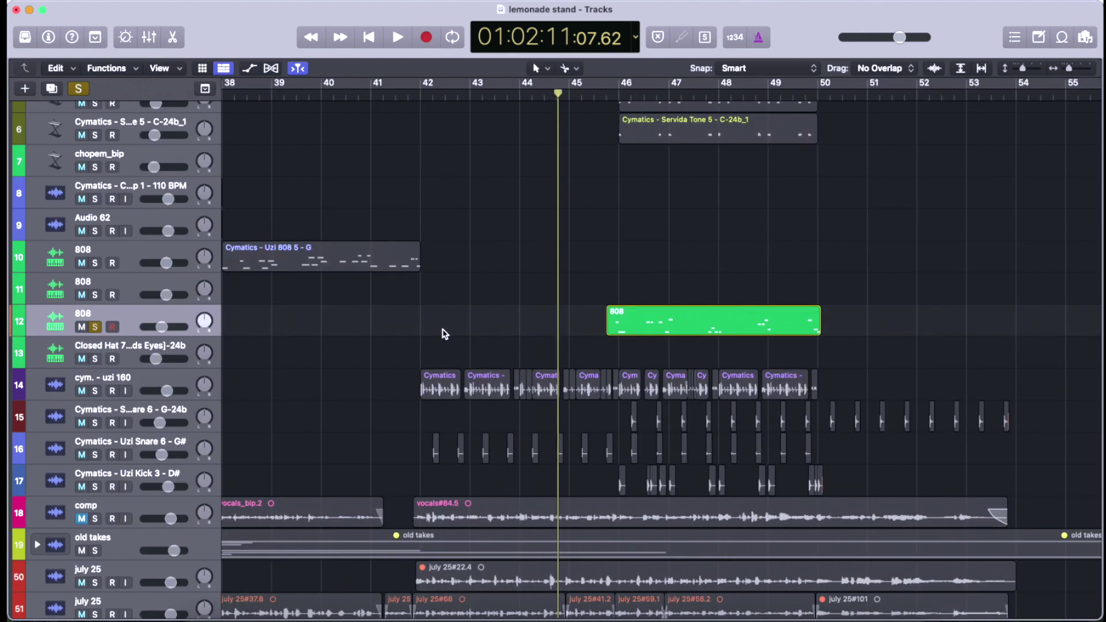
{"action": "scroll", "coordinate": [444, 334], "scroll_direction": "right", "scroll_amount": 3}
{"action": "scroll", "coordinate": [516, 254], "scroll_direction": "up", "scroll_amount": 2}
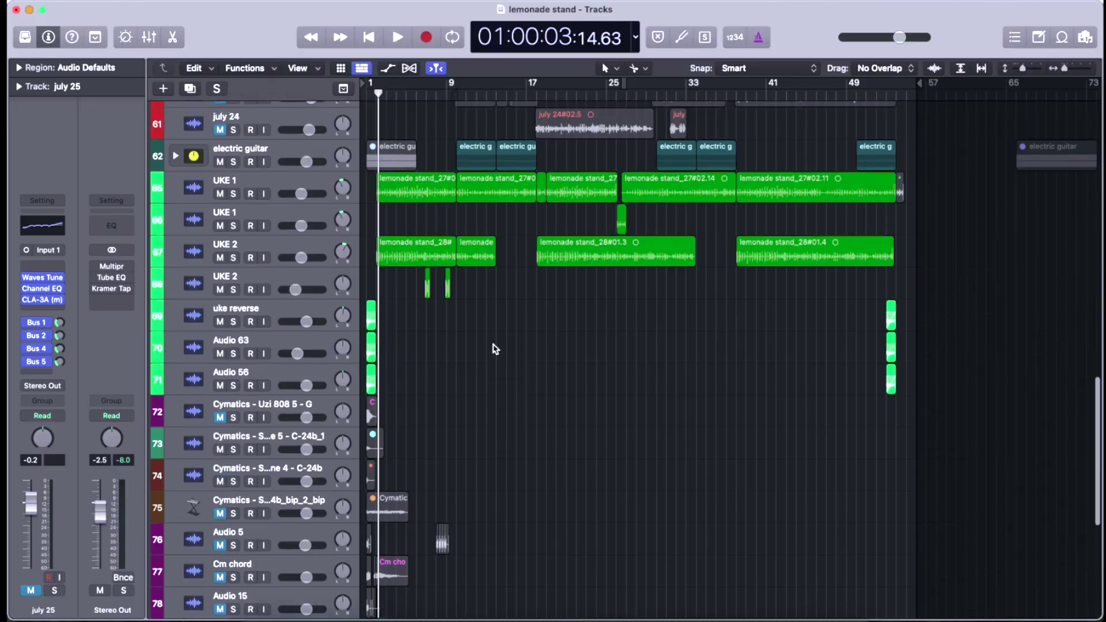
- Open the CLA-3A compressor on the selected july 25 vocal track to view its settings, and close it
{"action": "scroll", "coordinate": [493, 348], "scroll_direction": "up", "scroll_amount": 1}
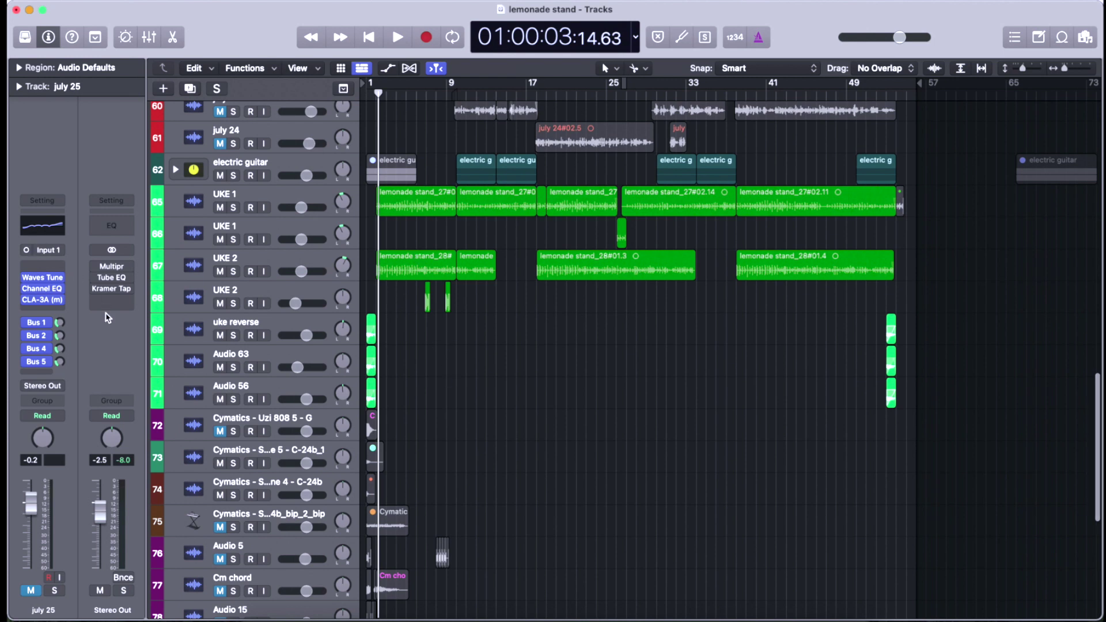
{"action": "left_click", "coordinate": [40, 301]}
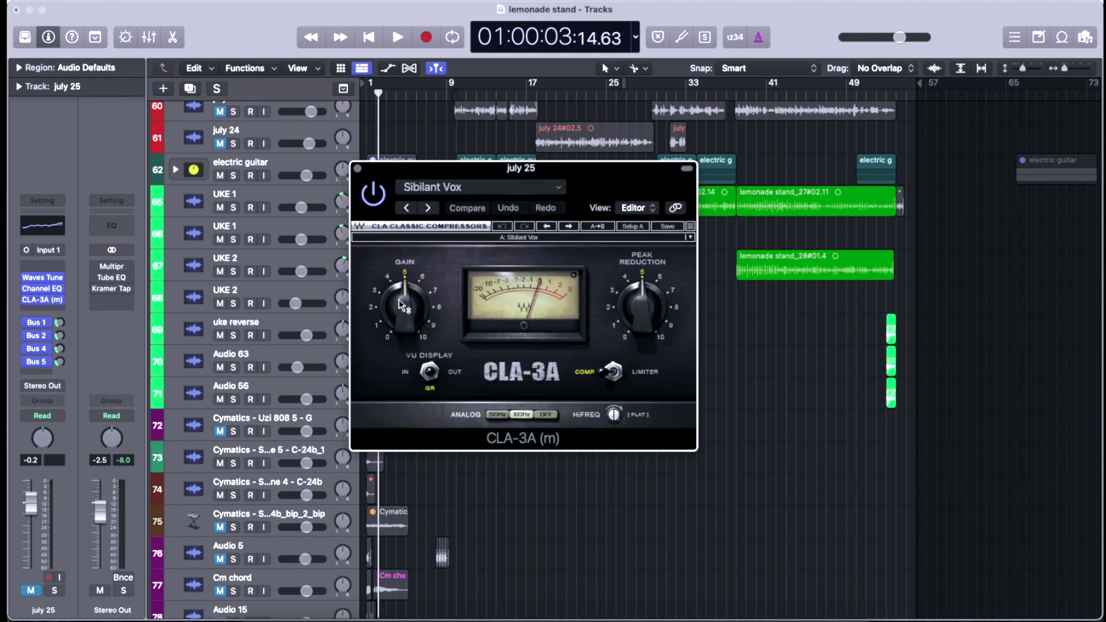
{"action": "left_click", "coordinate": [358, 169]}
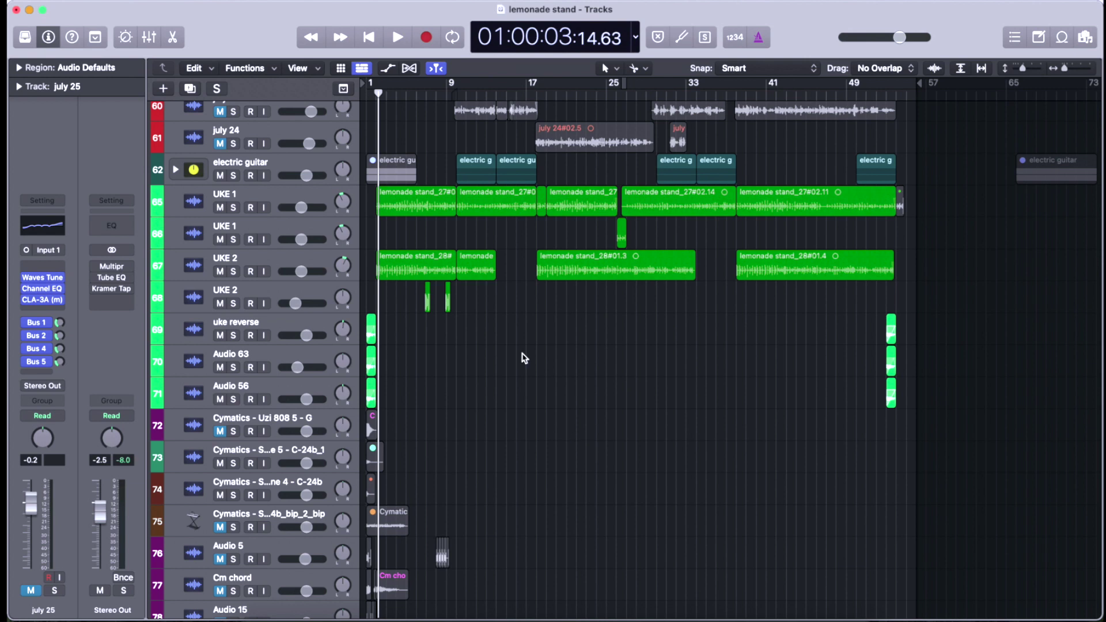
- Select and solo the july 25 vocal on track 51 and play it briefly from 01:01:00
{"action": "scroll", "coordinate": [524, 358], "scroll_direction": "up", "scroll_amount": 15}
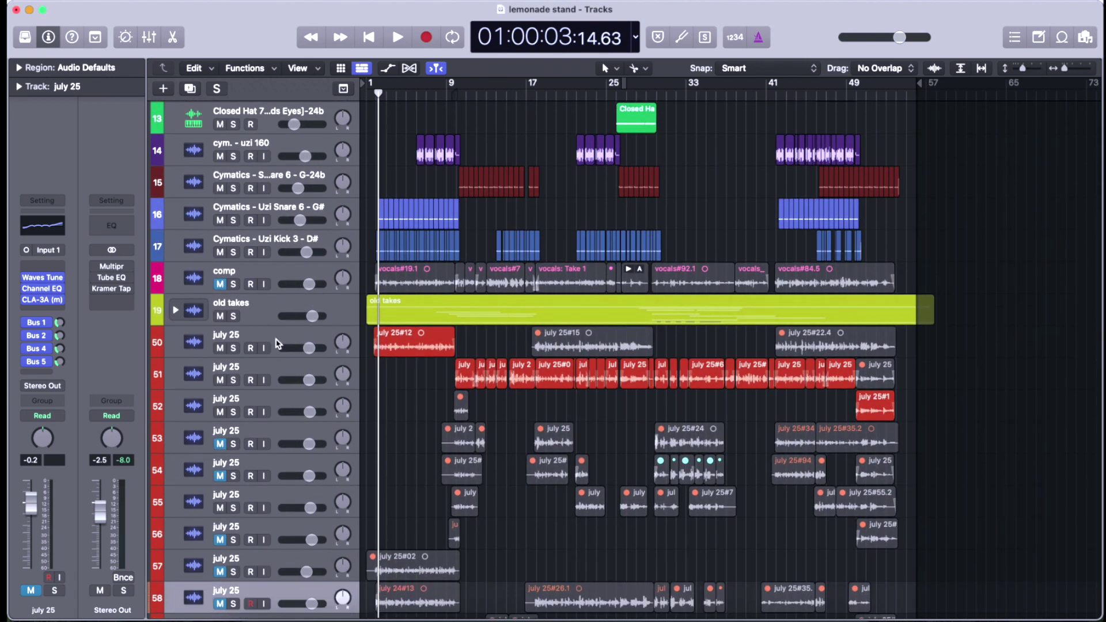
{"action": "left_click", "coordinate": [274, 370]}
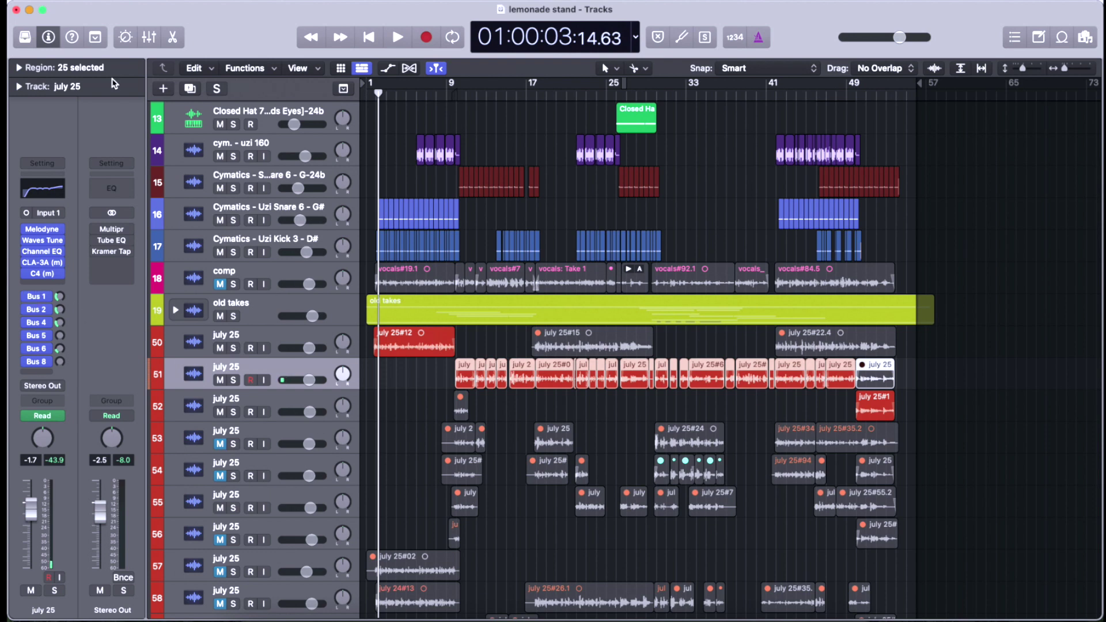
{"action": "left_click", "coordinate": [616, 91]}
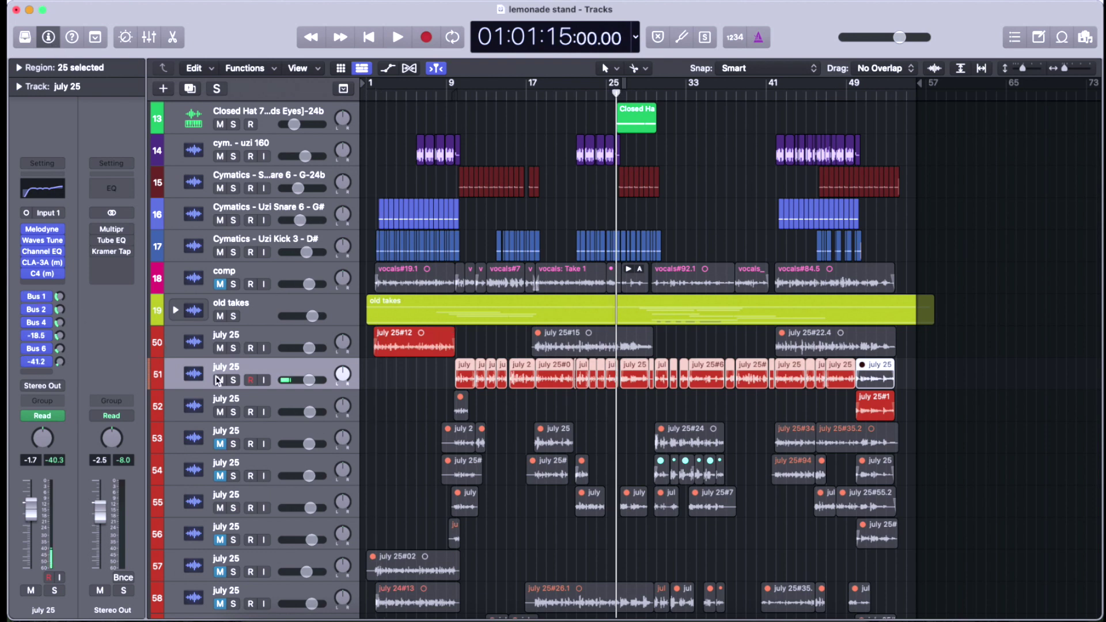
{"action": "left_click", "coordinate": [233, 380]}
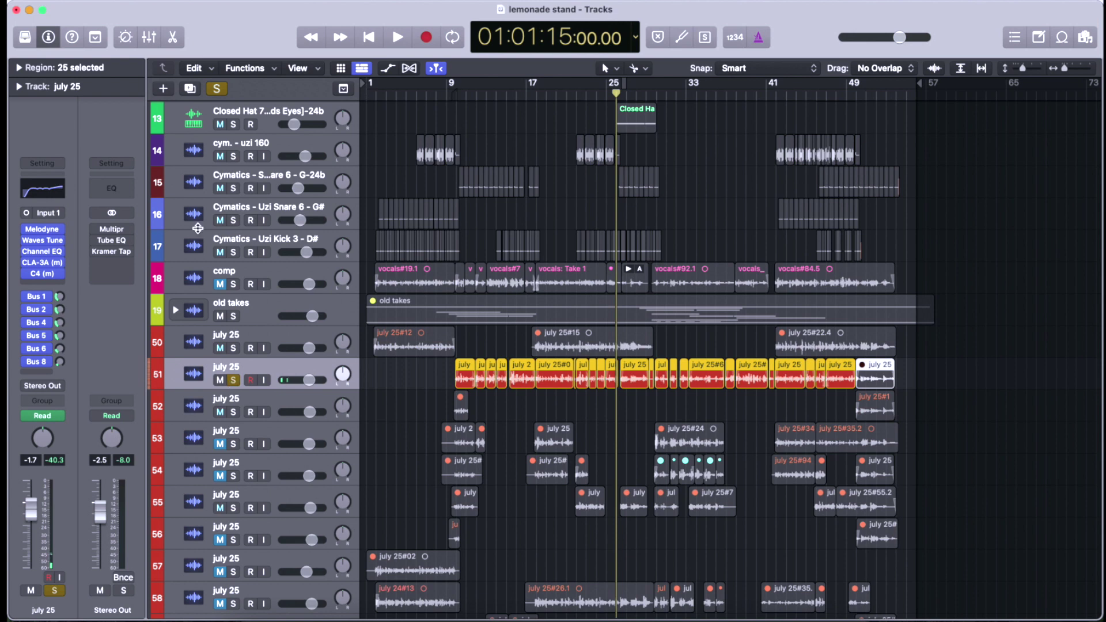
{"action": "left_click", "coordinate": [565, 95]}
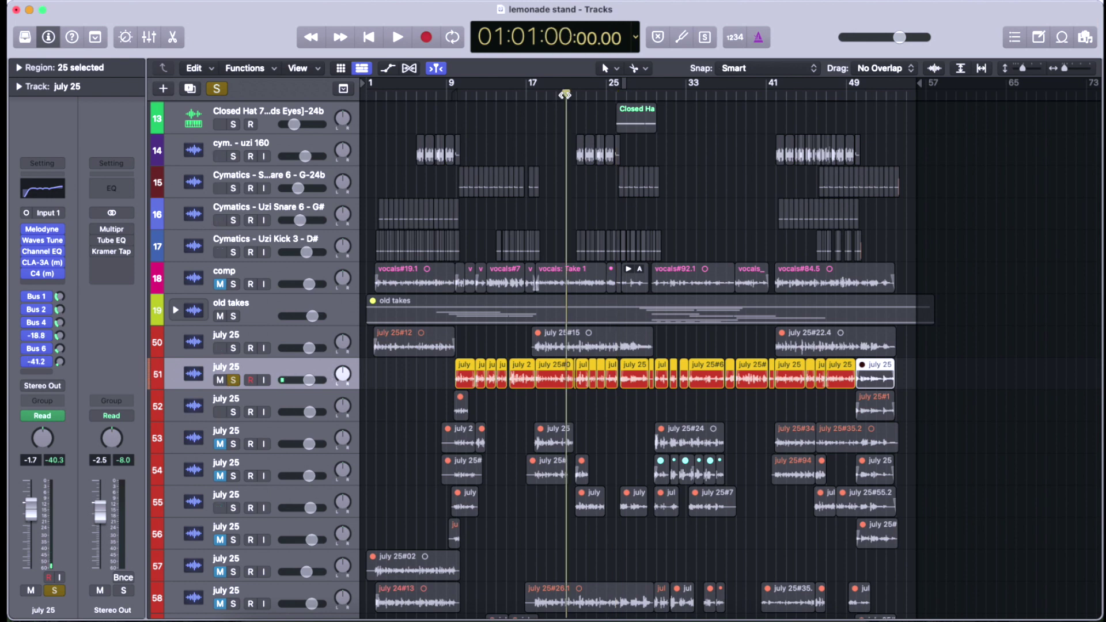
{"action": "key", "text": "space"}
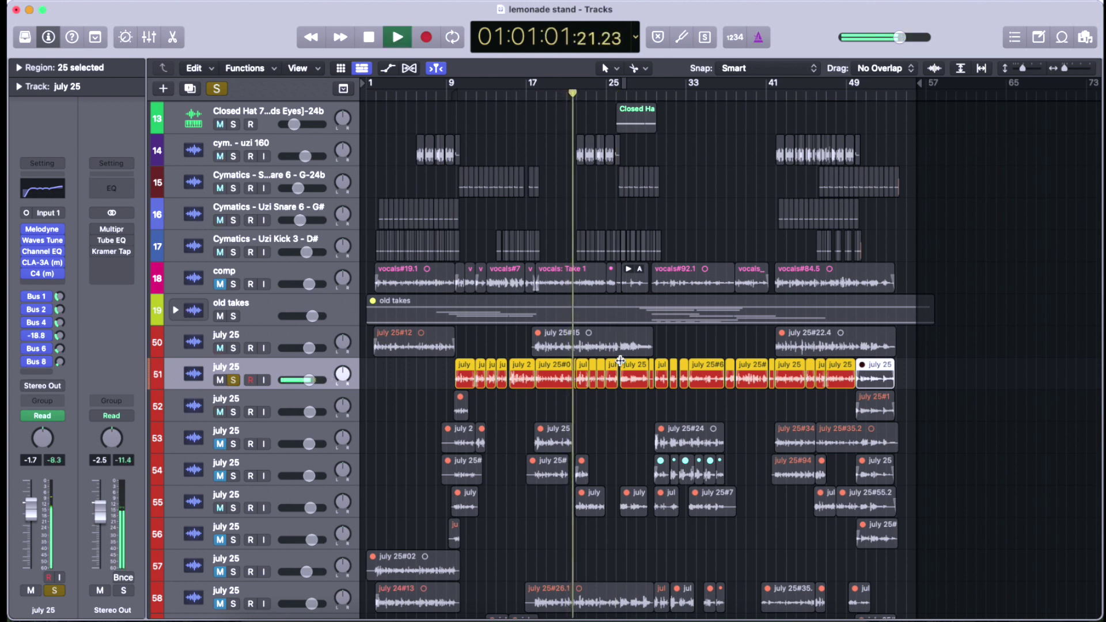
{"action": "key", "text": "space"}
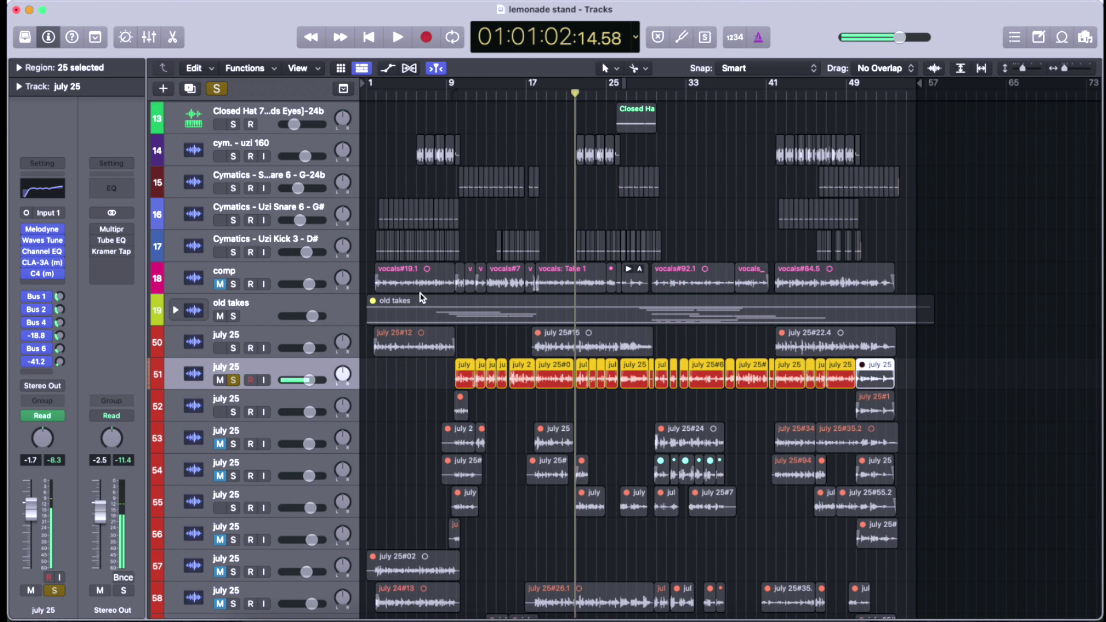
- Solo the july 25 vocal on track 50 in place of track 51, move the playhead to 01:00:12, and clear the solo
{"action": "left_click", "coordinate": [233, 348]}
{"action": "left_click", "coordinate": [405, 98]}
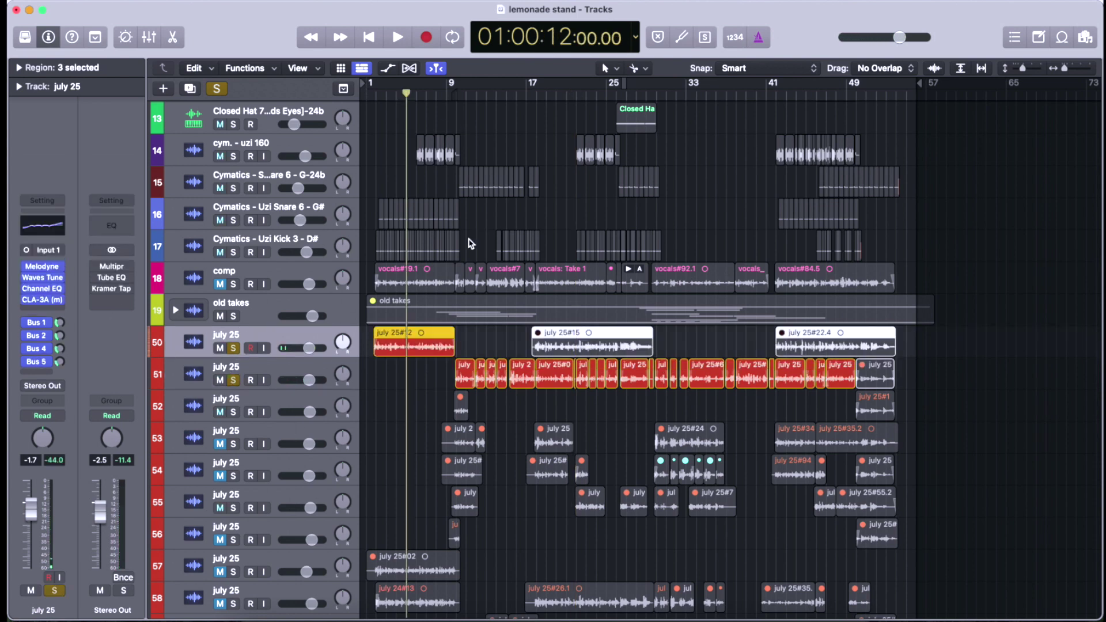
{"action": "left_click", "coordinate": [233, 380]}
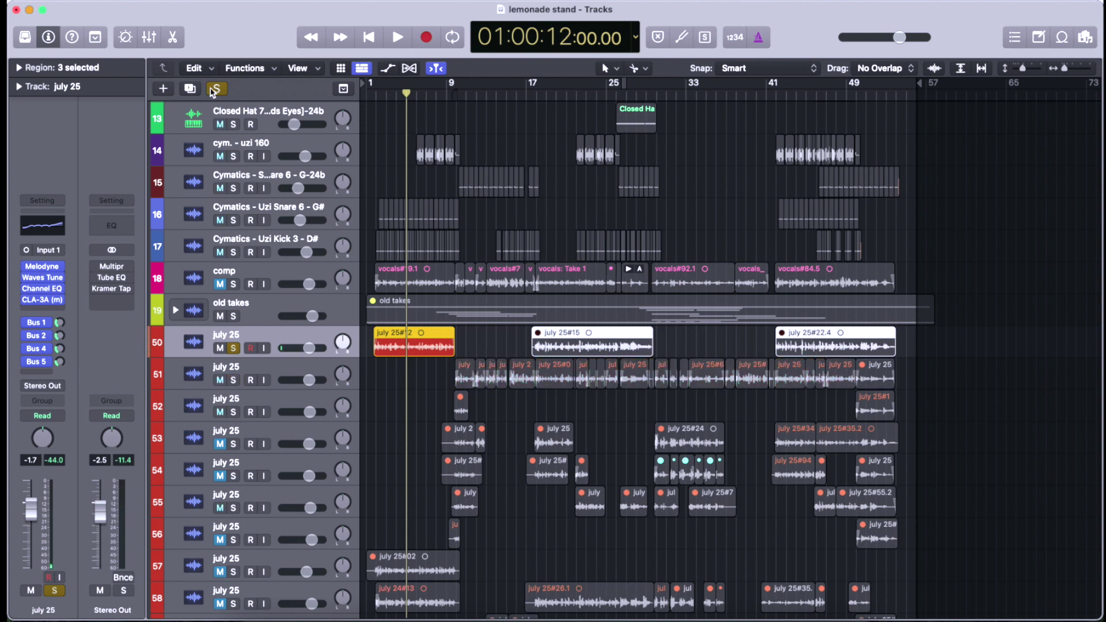
{"action": "left_click", "coordinate": [214, 90]}
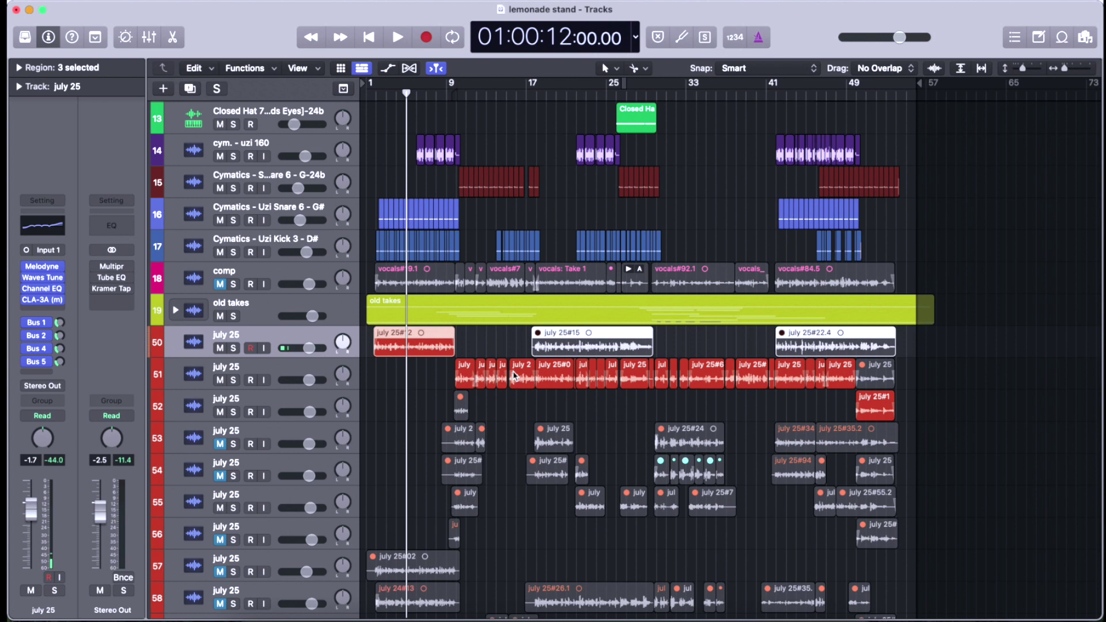
{"action": "scroll", "coordinate": [515, 375], "scroll_direction": "down", "scroll_amount": 2}
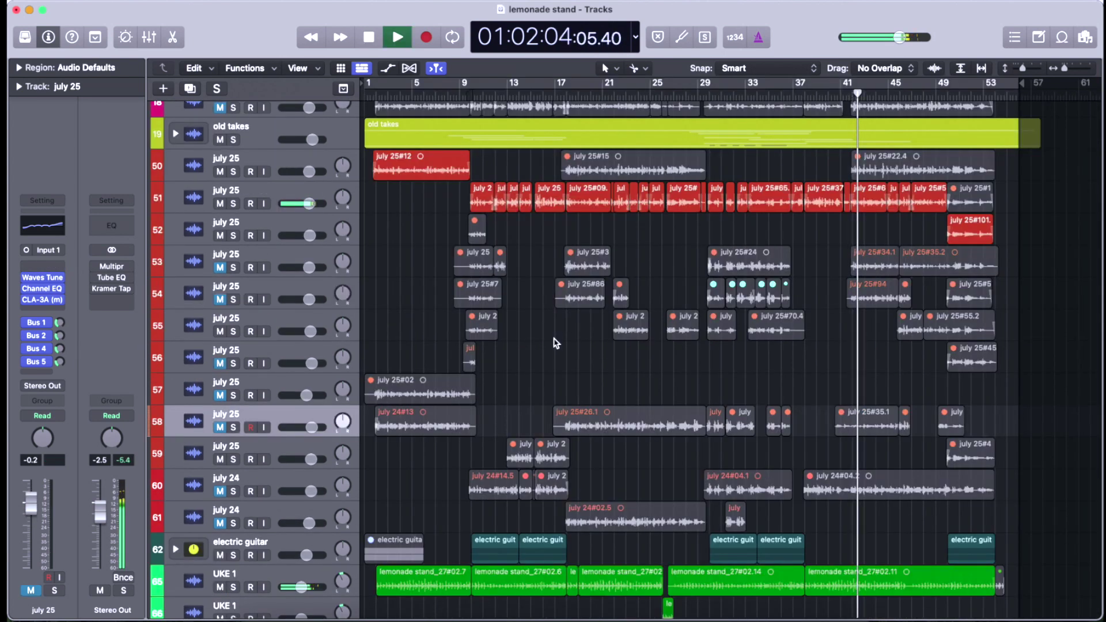